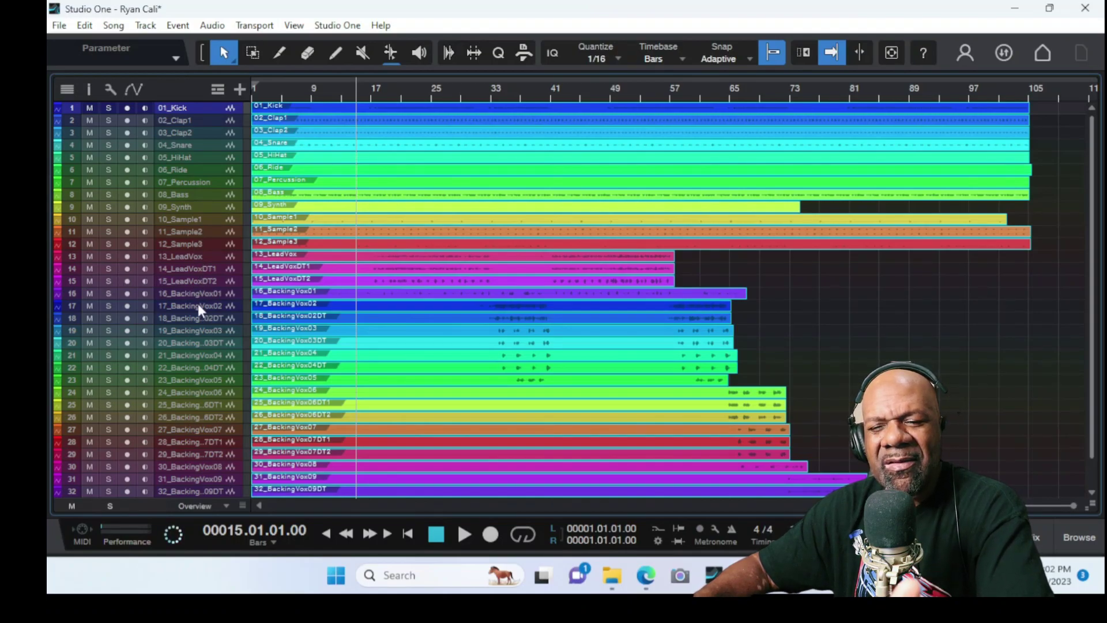
Review the full list of imported tracks from 01_Kick to 32_BackingVox09DT.
scroll(199, 303, down, 3)
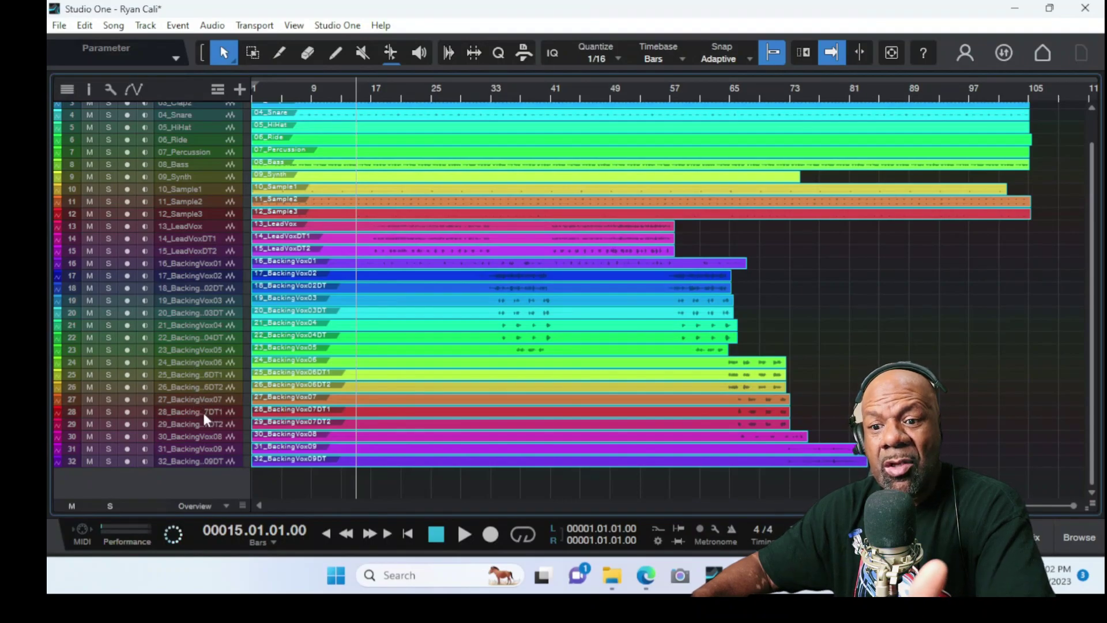
scroll(199, 406, up, 3)
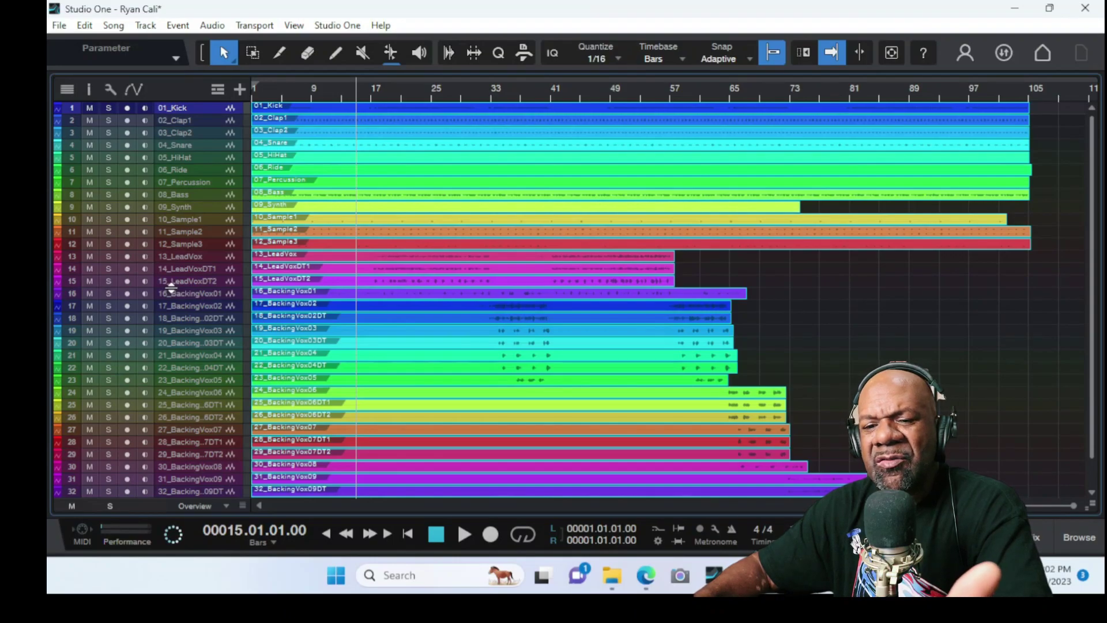
scroll(171, 286, down, 1)
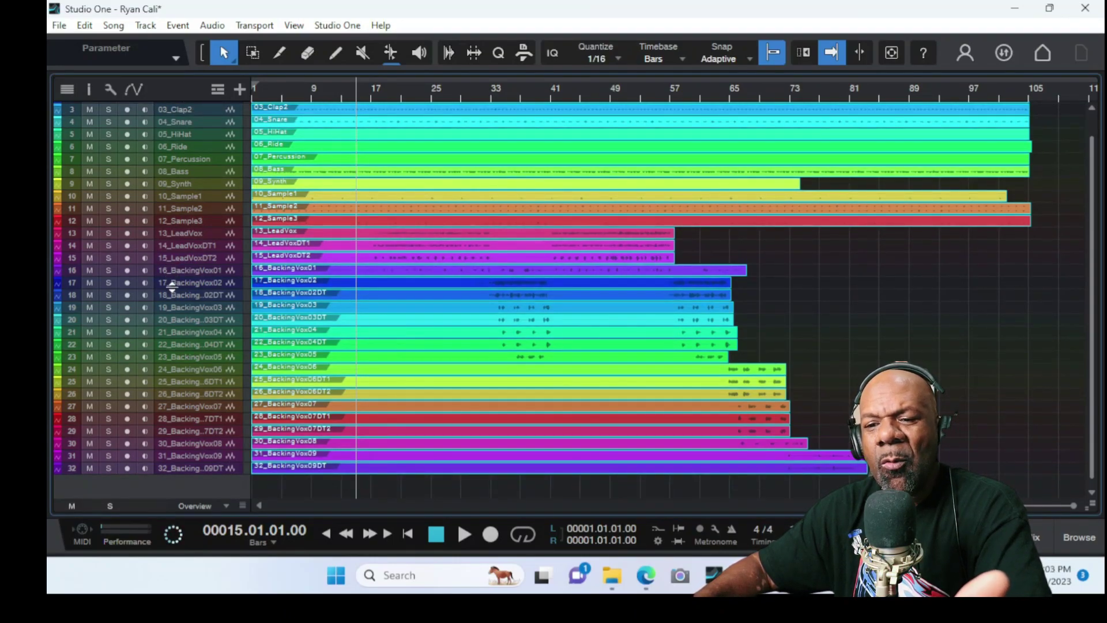
scroll(172, 287, up, 1)
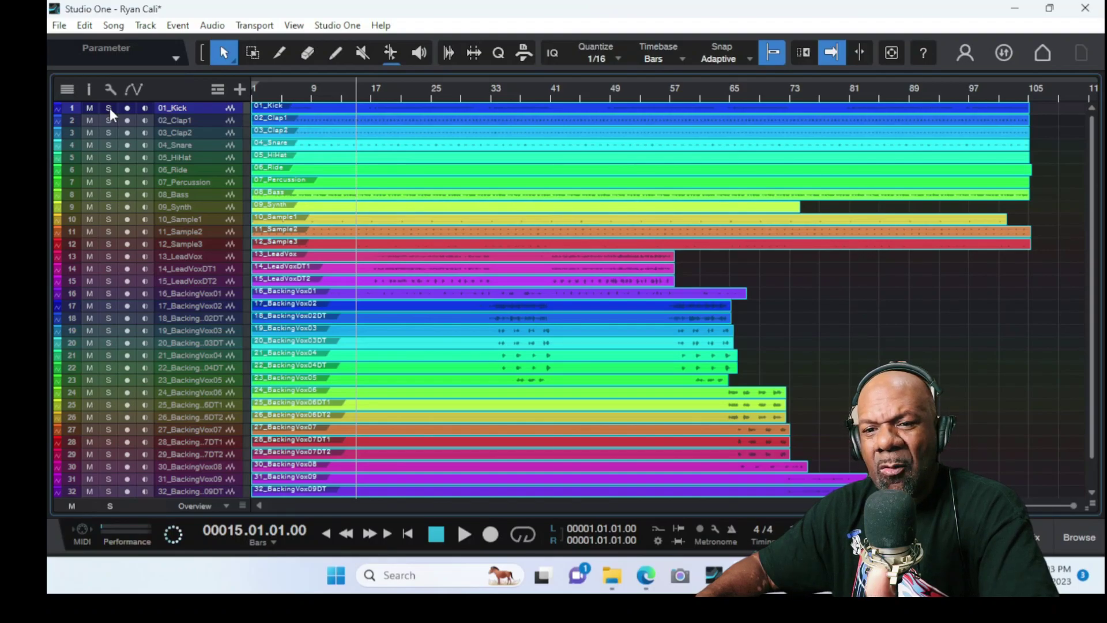
Show the mixer console, solo 01_Kick and play it from bar 17.
click(1040, 536)
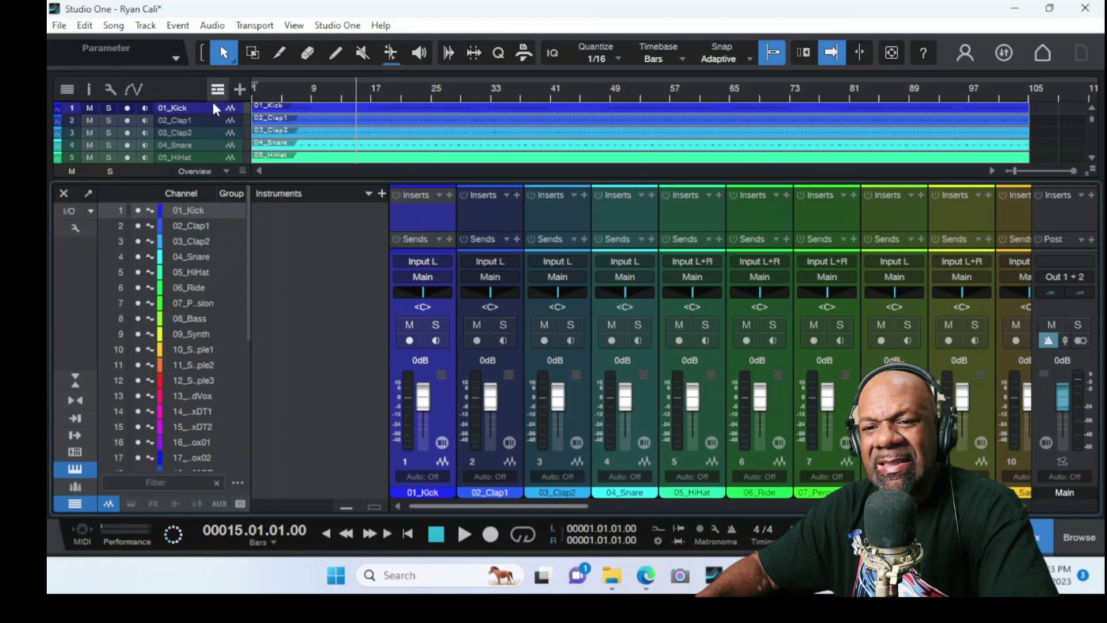
click(371, 92)
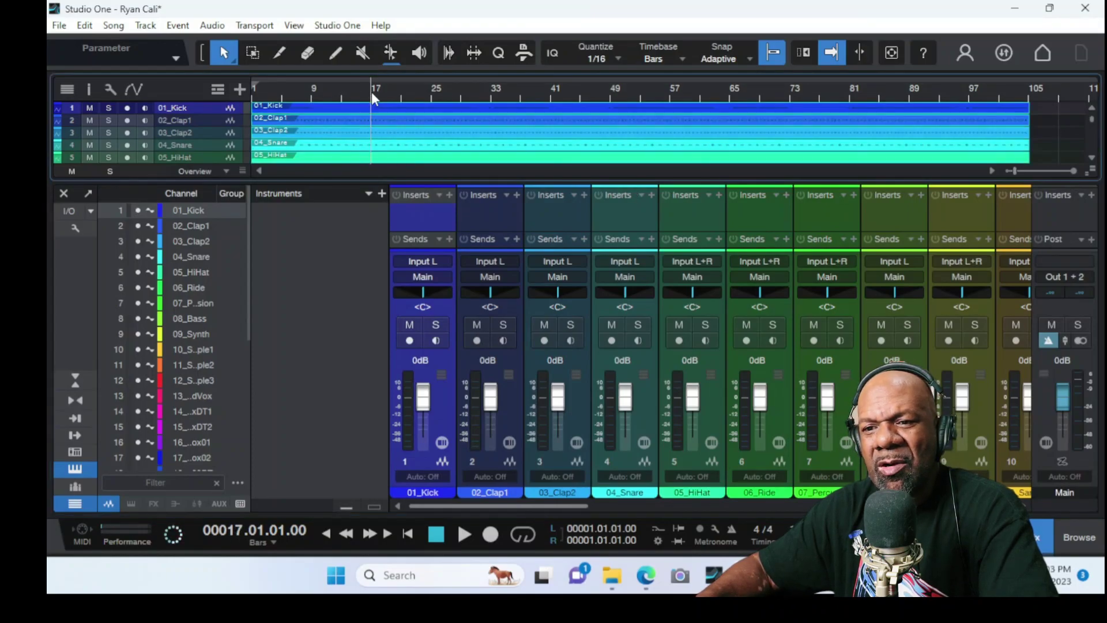
click(108, 108)
key(space)
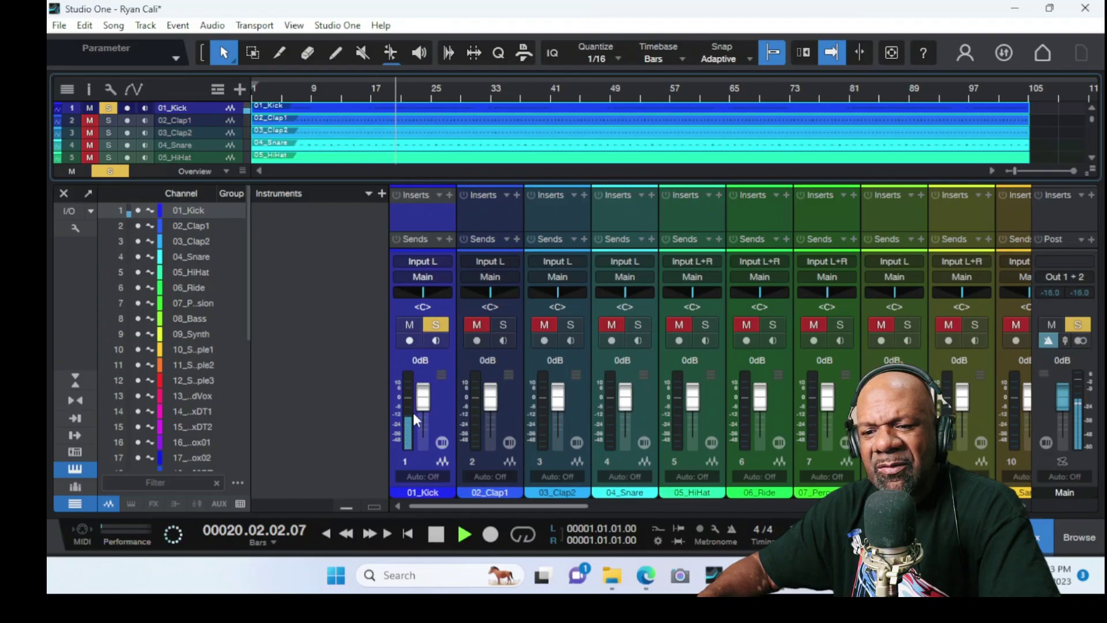
mouse_move(410, 414)
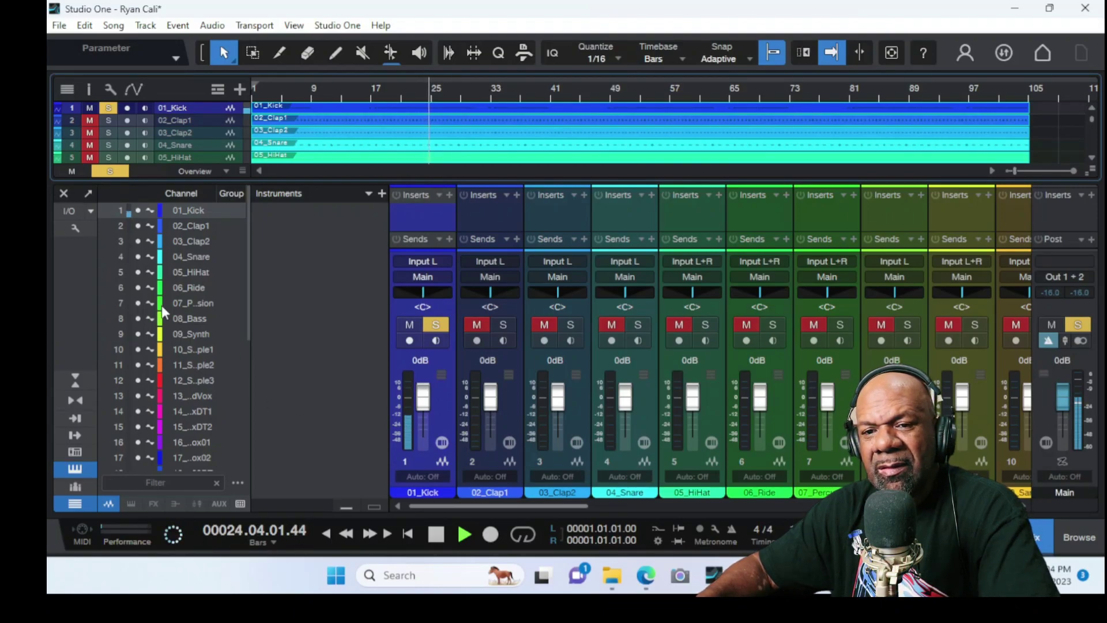
Audition 02_Clap1, 03_Clap2 and 04_Snare during playback by moving the solo from one track to the next.
click(108, 120)
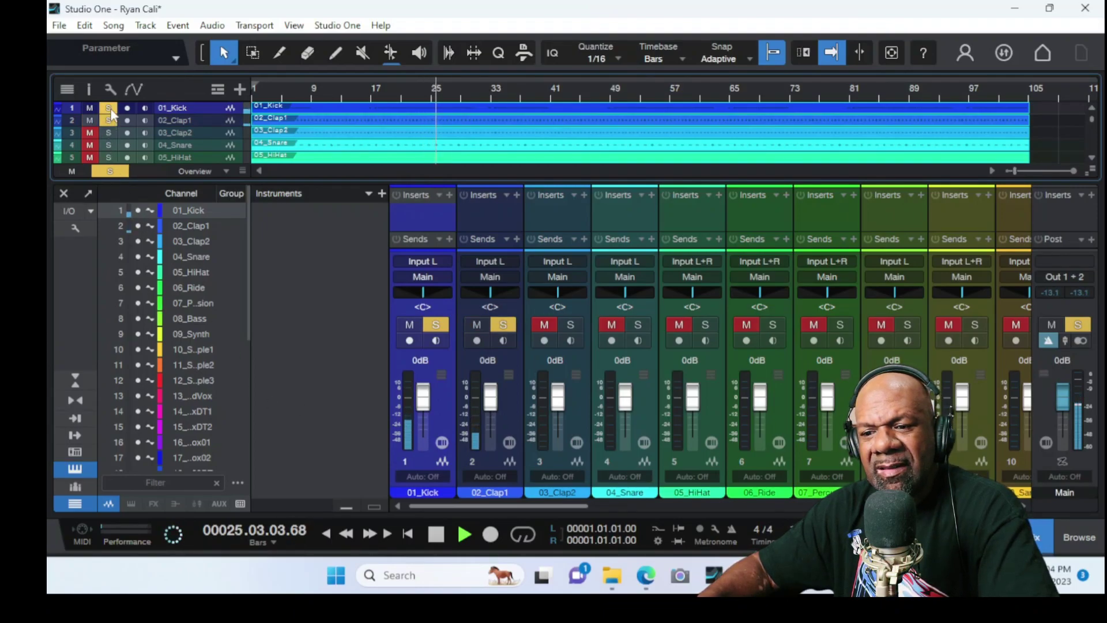
click(107, 108)
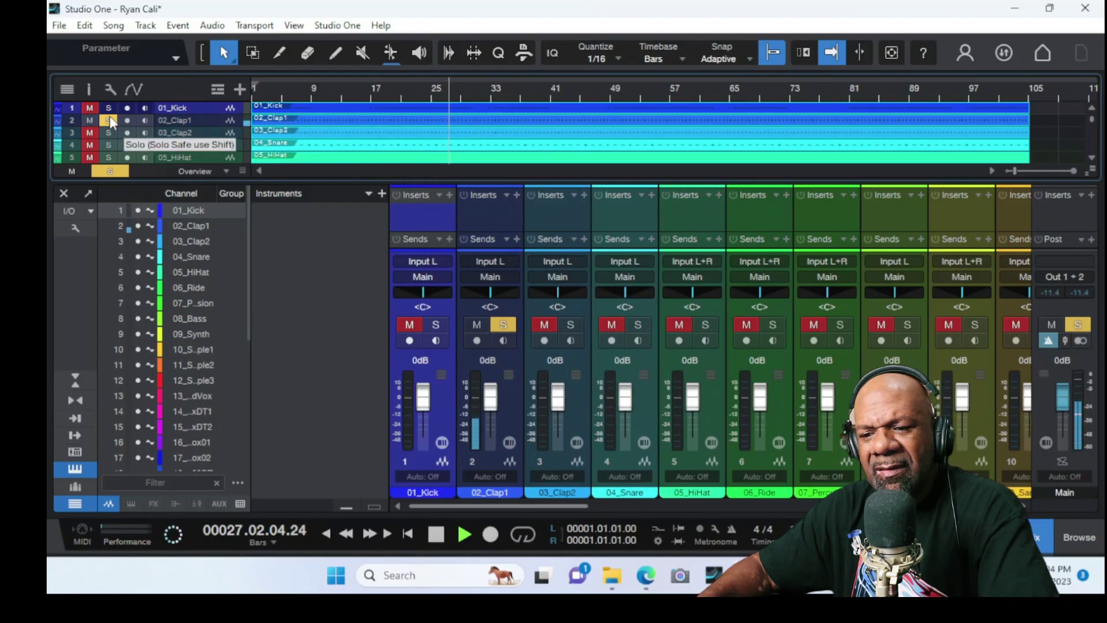
click(109, 120)
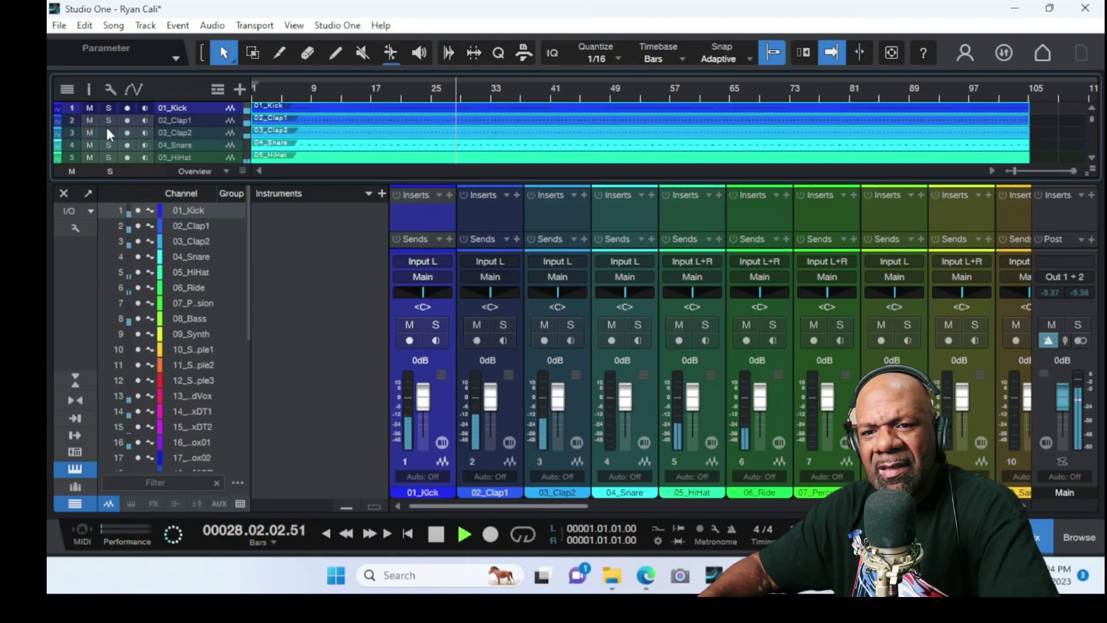
click(108, 132)
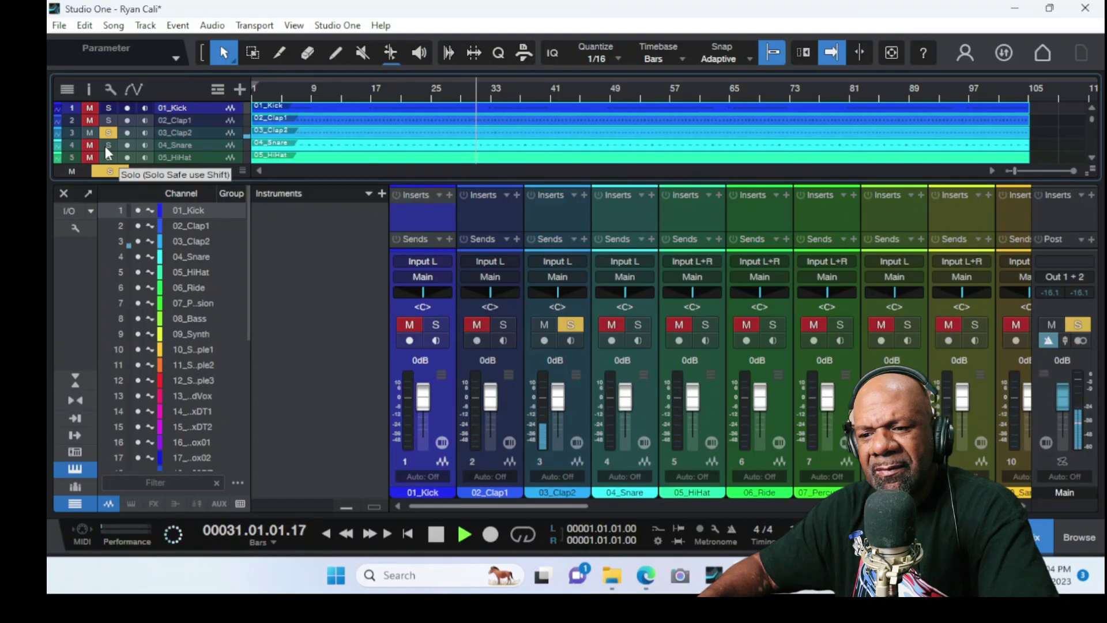
click(107, 145)
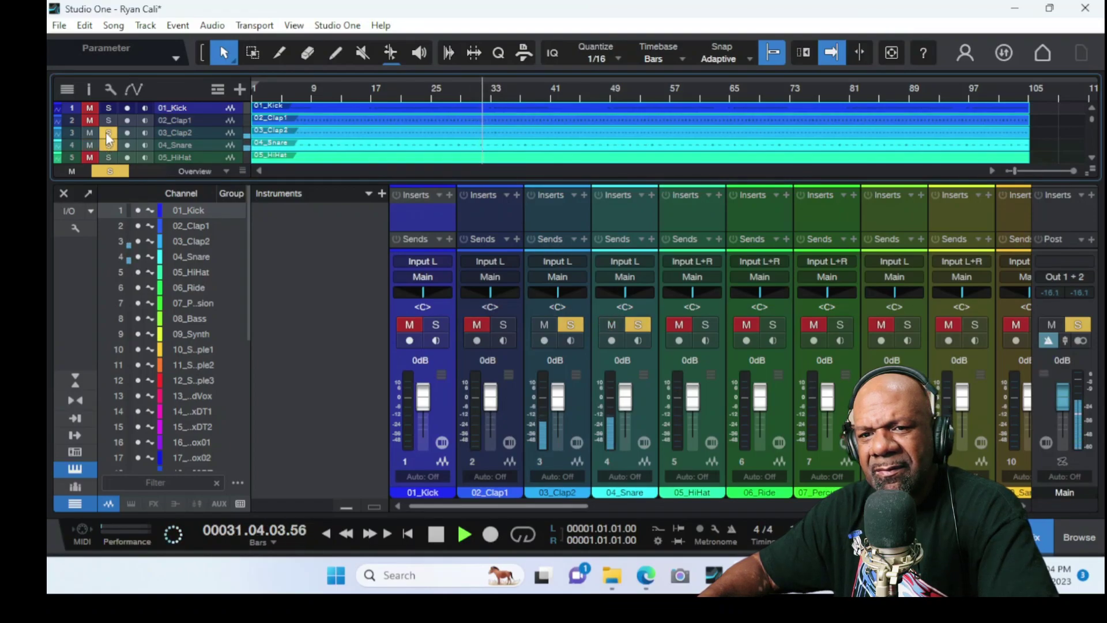
click(107, 132)
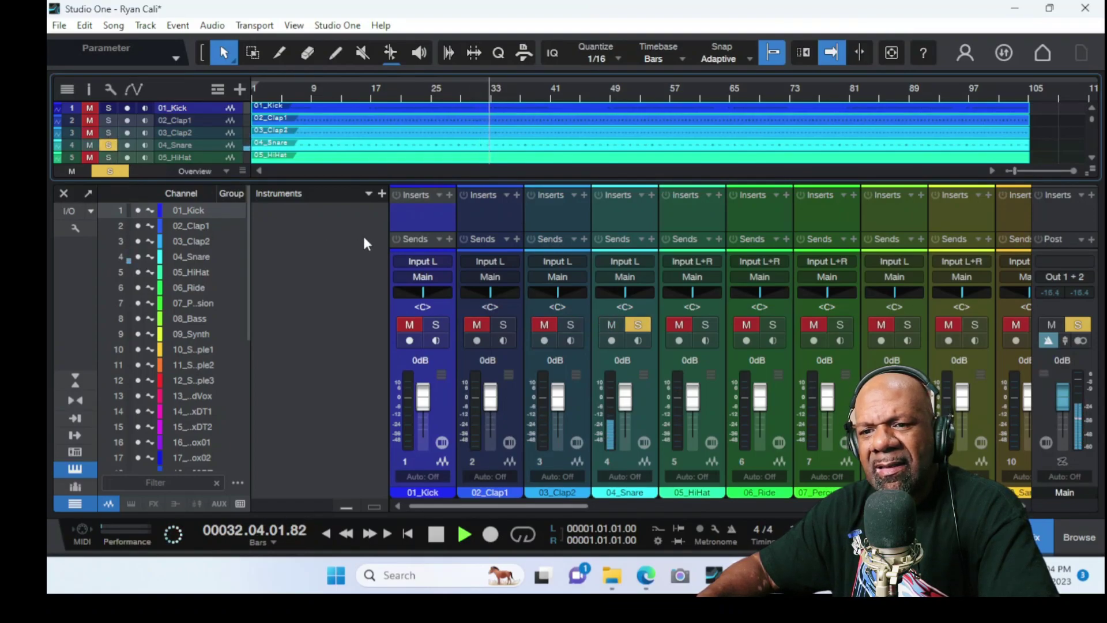
Clear the solo on 04_Snare to hear all tracks together, and stop playback.
scroll(497, 143, down, 2)
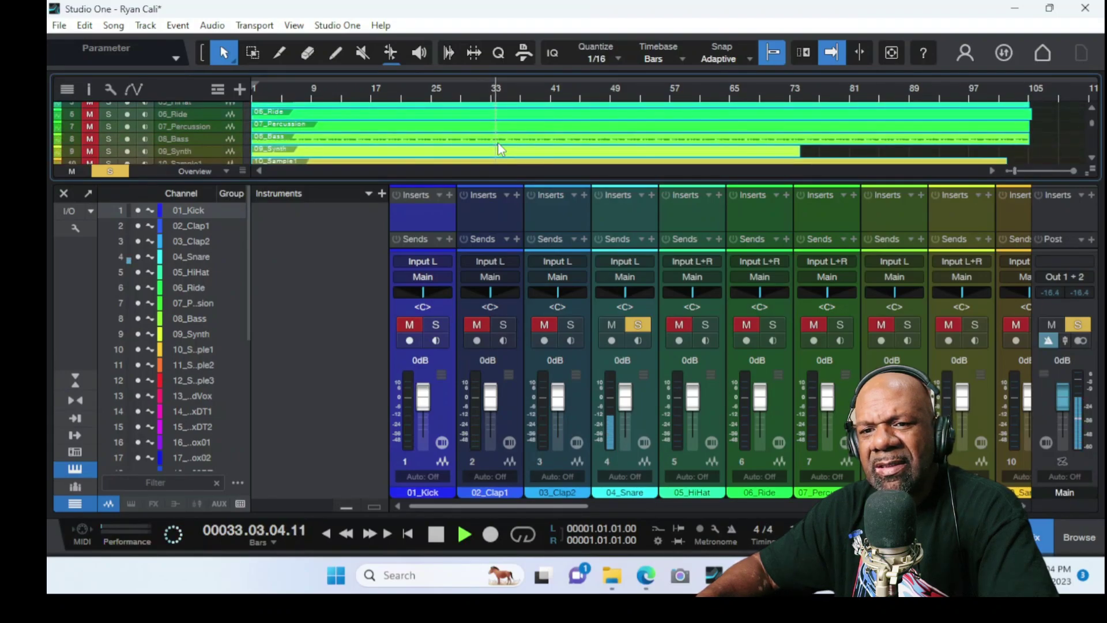
scroll(497, 149, down, 1)
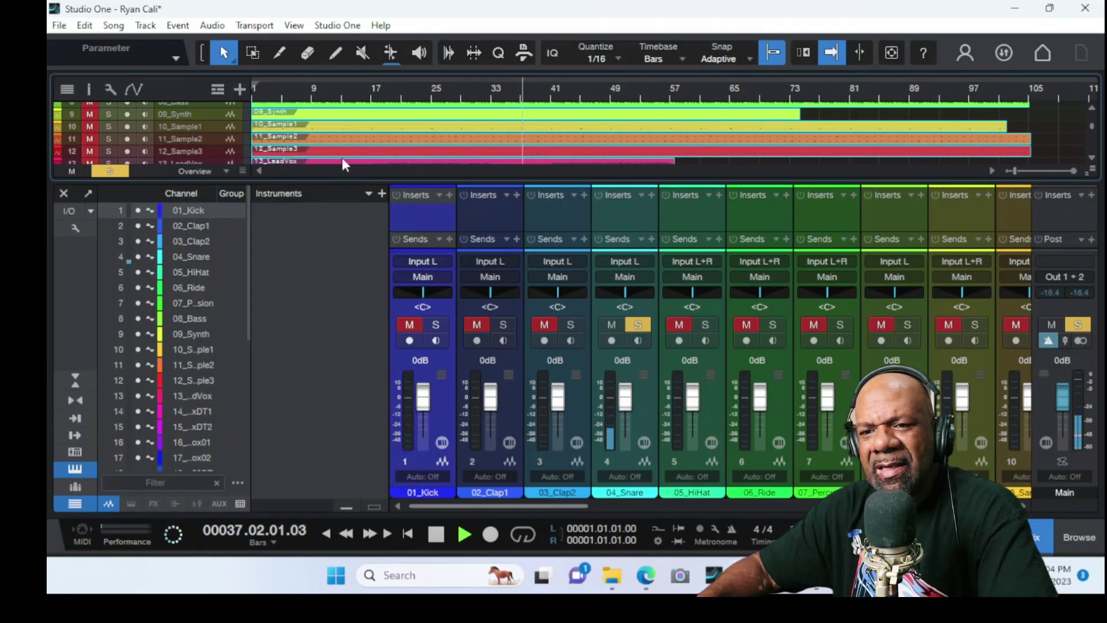
scroll(421, 135, up, 3)
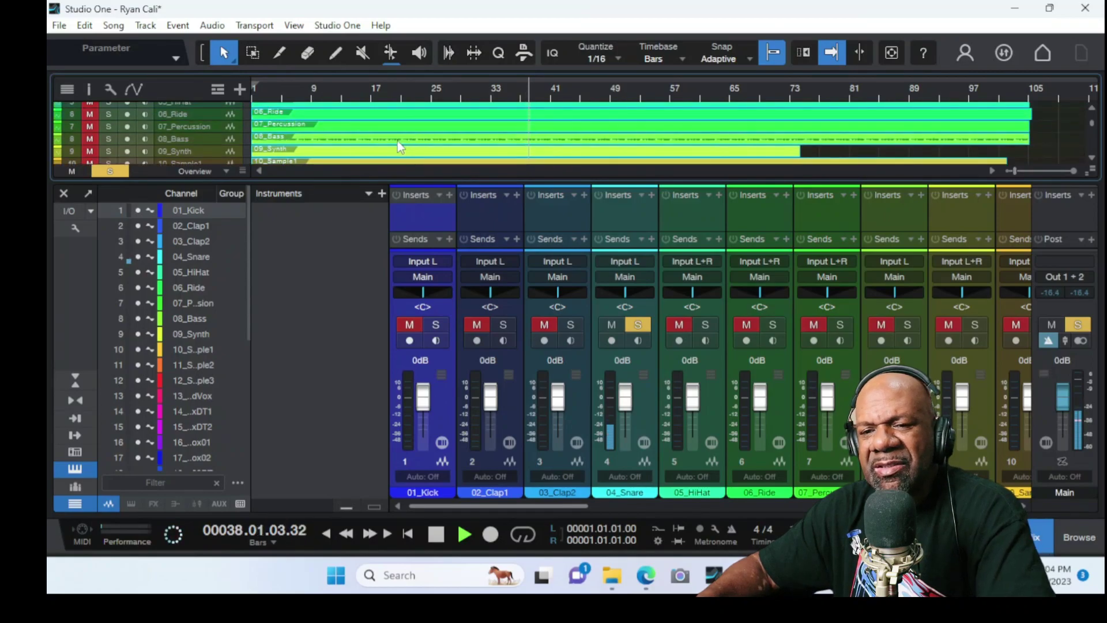
scroll(396, 140, up, 5)
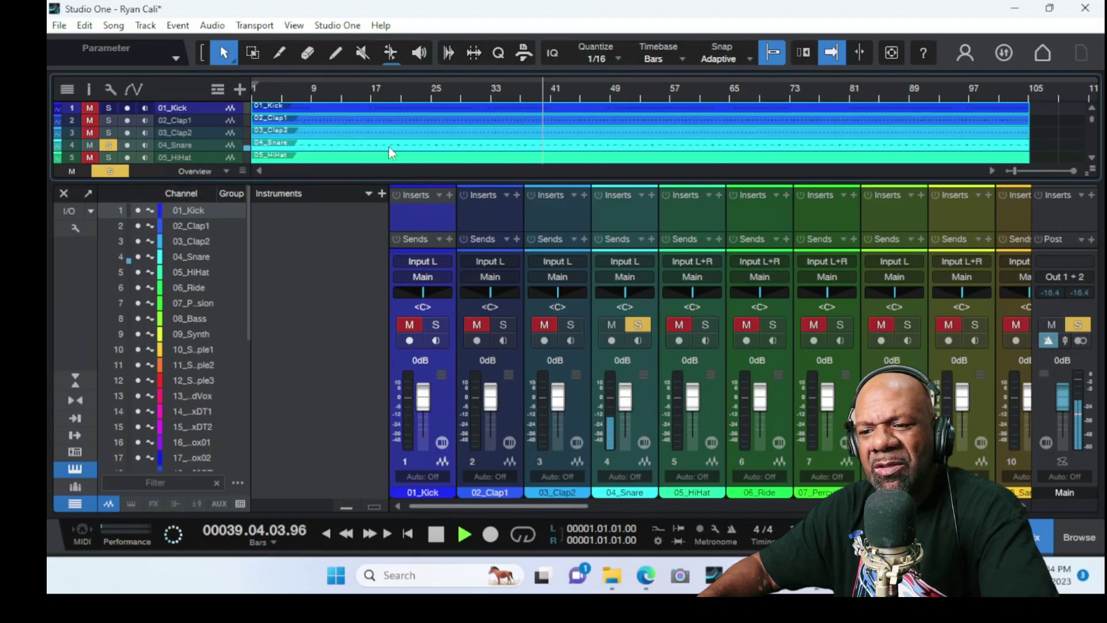
click(639, 324)
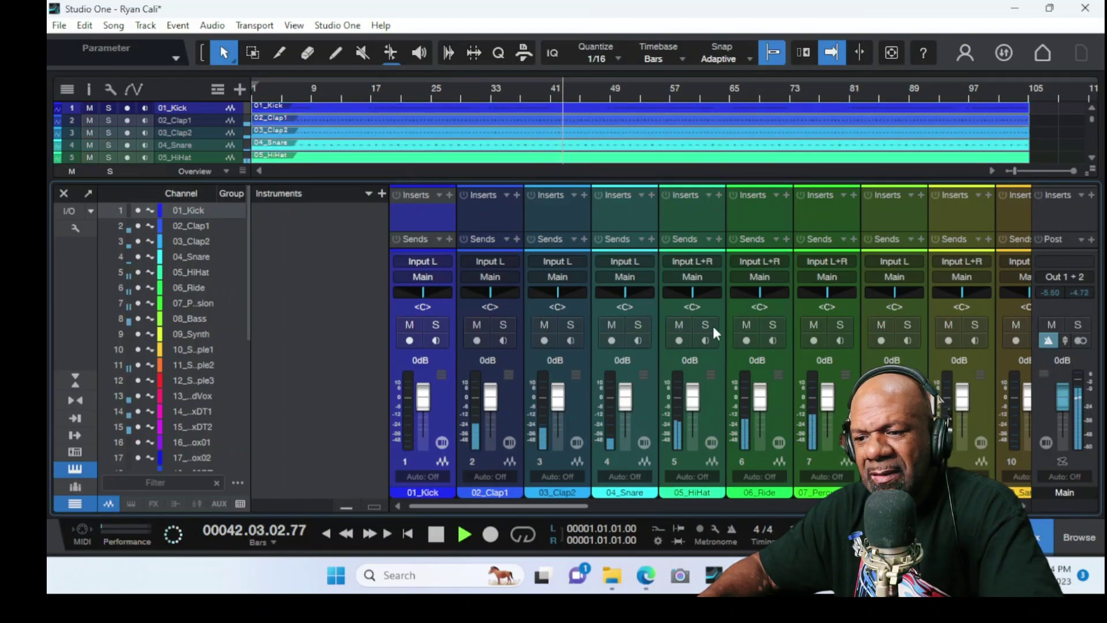
key(space)
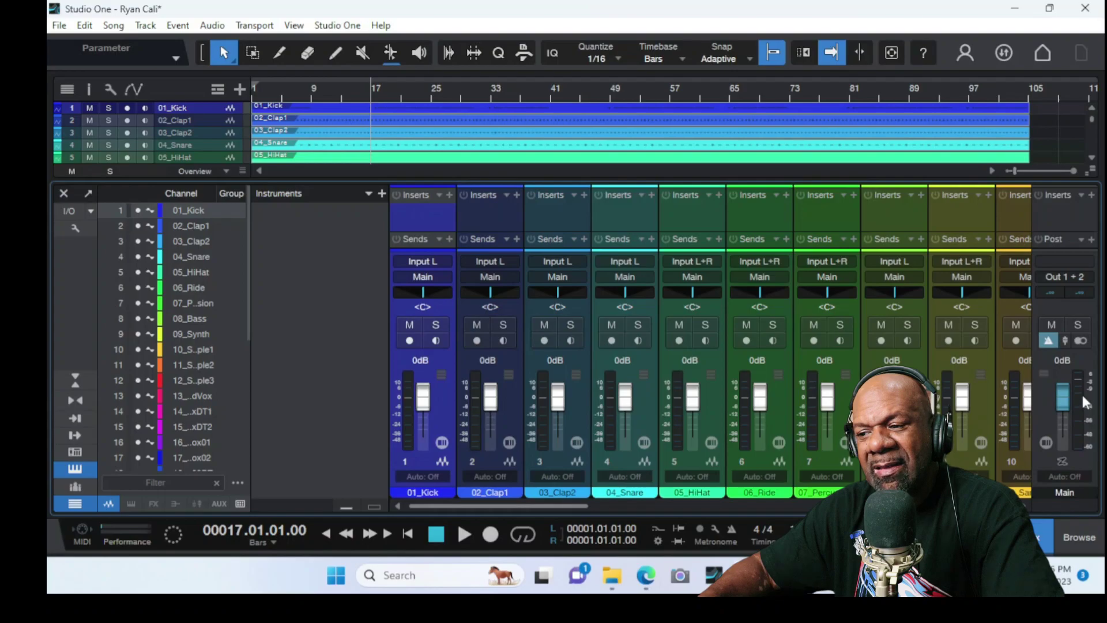
Play the full mix from bar 17 to check the Main output level, and stop playback.
key(space)
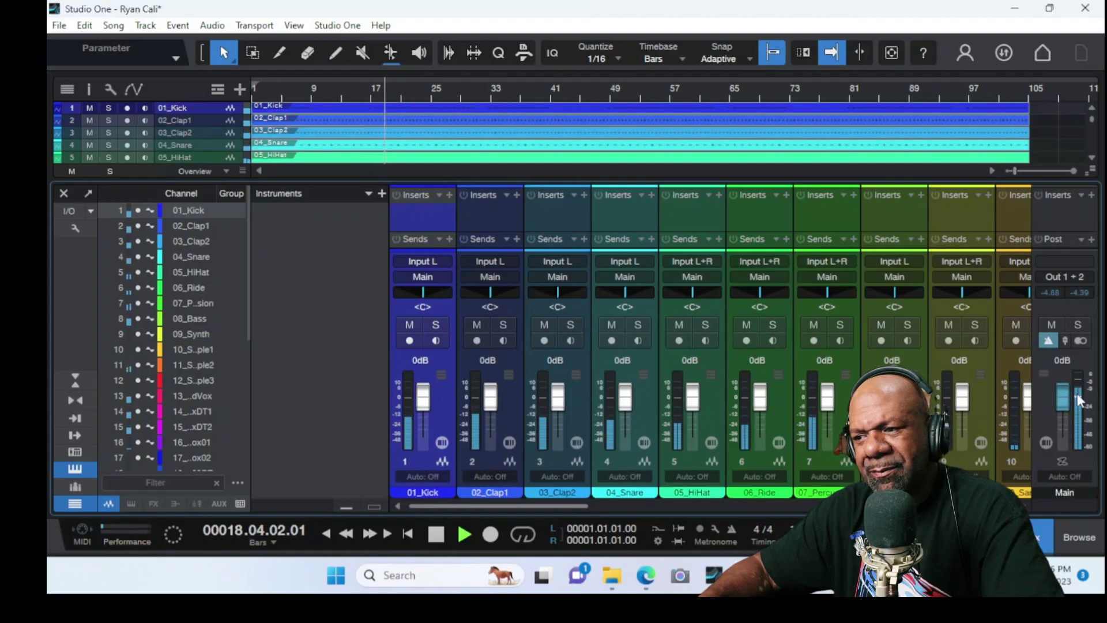
mouse_move(1081, 400)
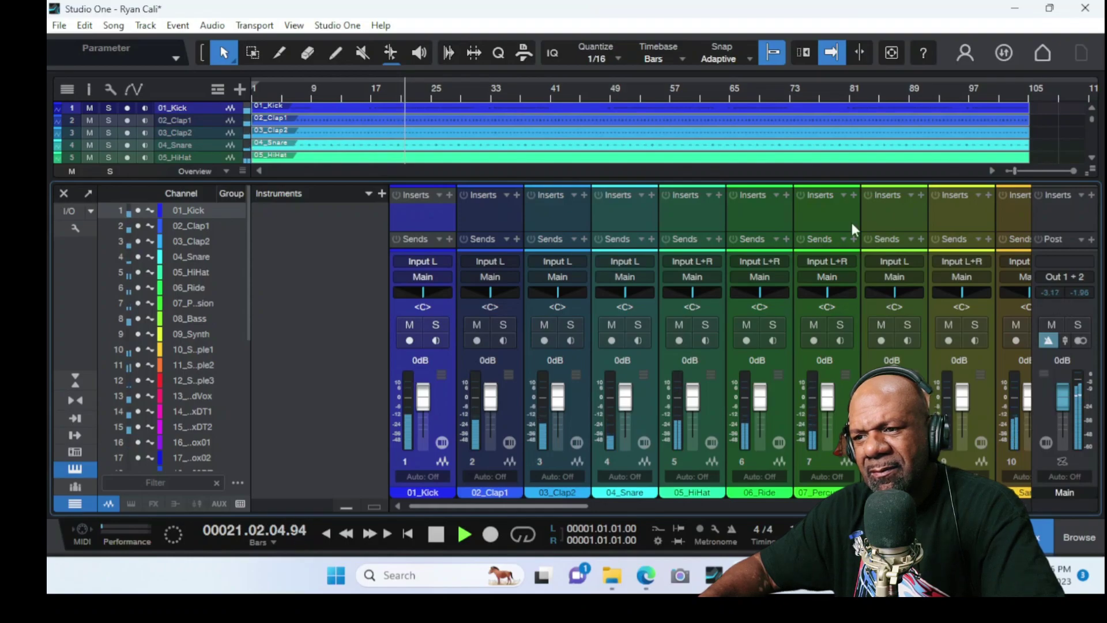
key(space)
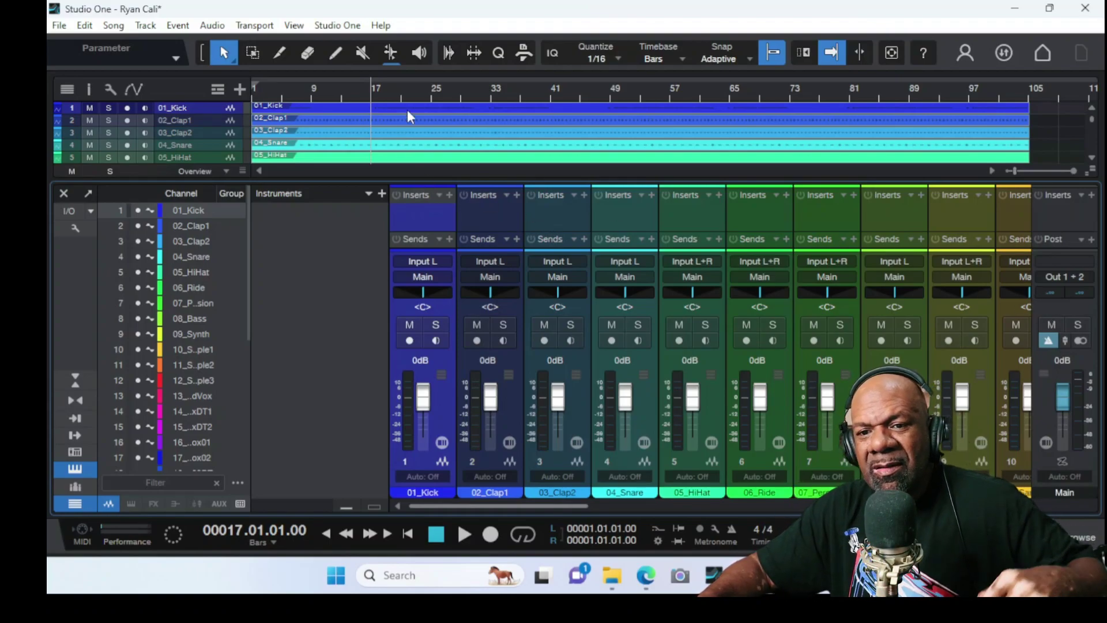
Play 05_HiHat soloed, add 06_Ride and 07_Percussion to the solo, and stop playback.
scroll(396, 102, down, 2)
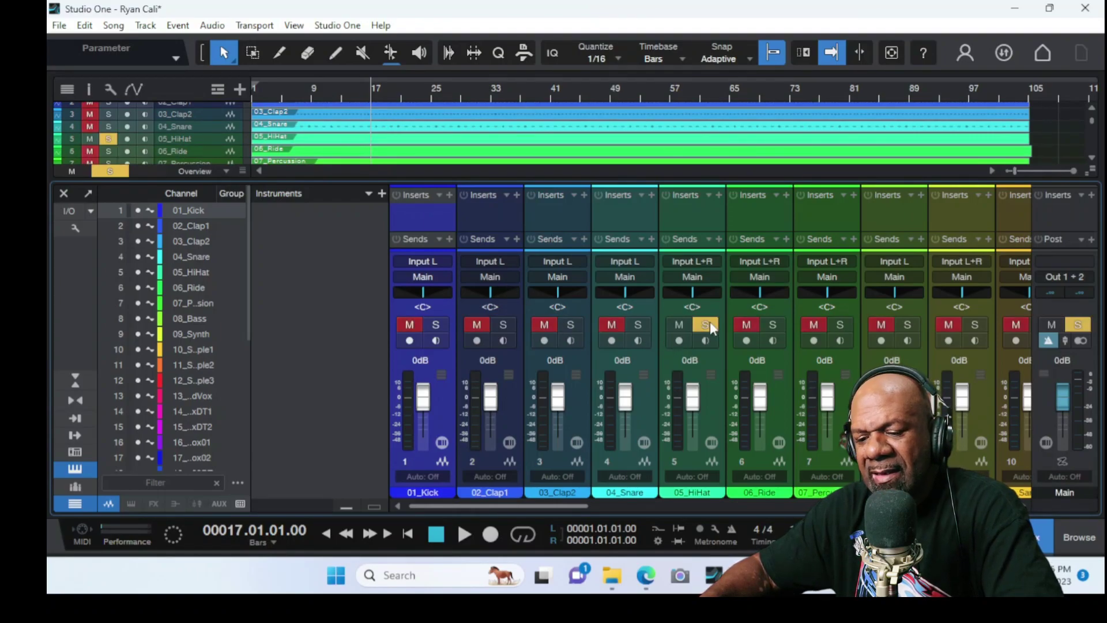
key(space)
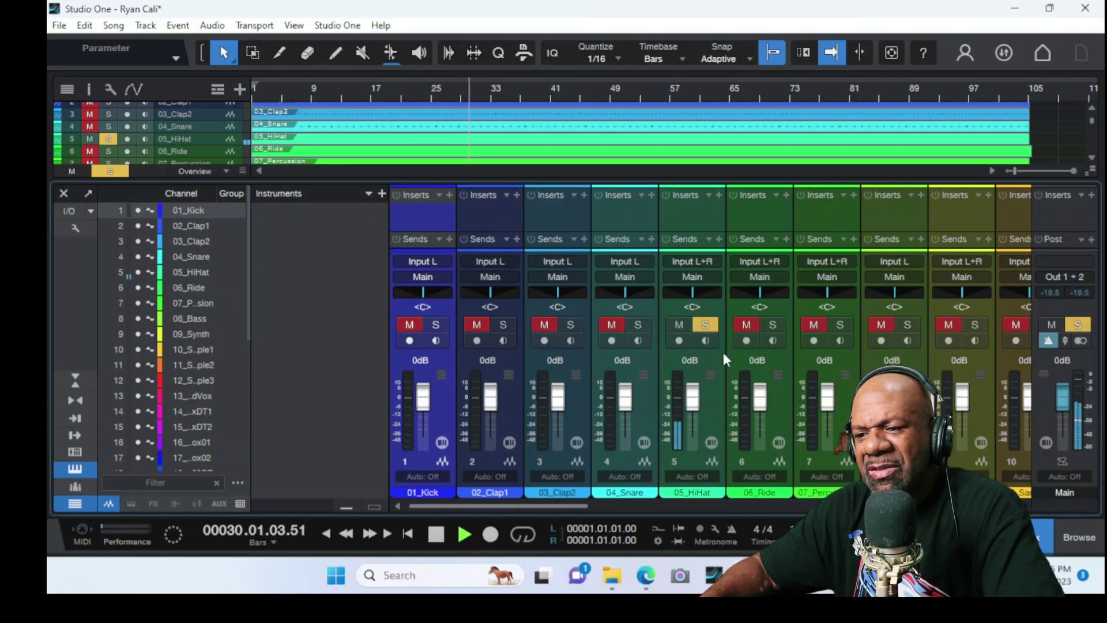
click(774, 326)
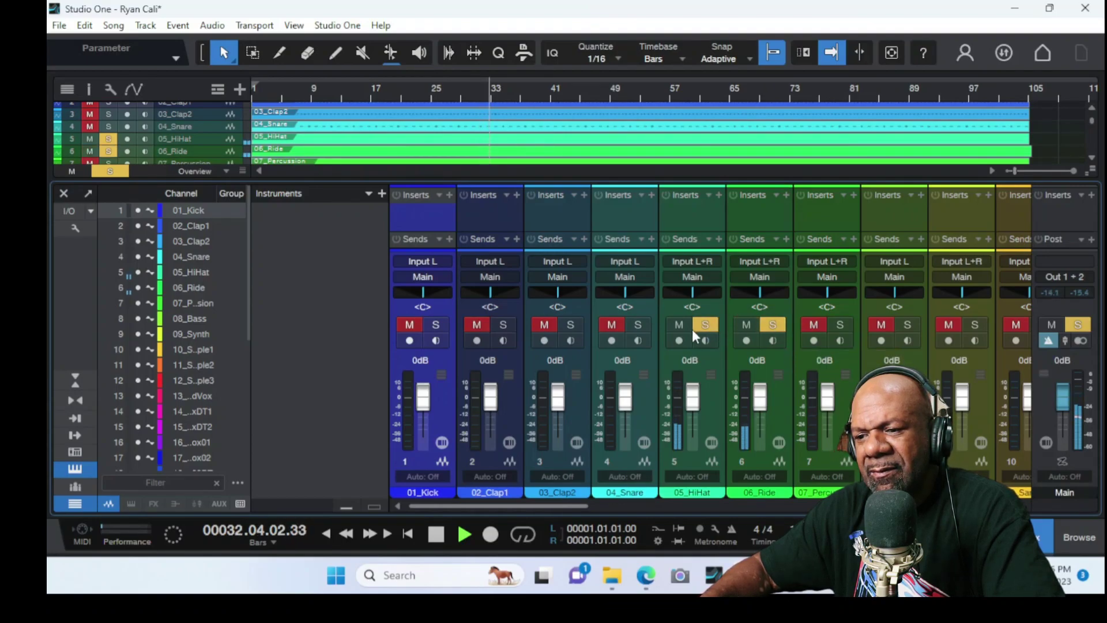
click(841, 327)
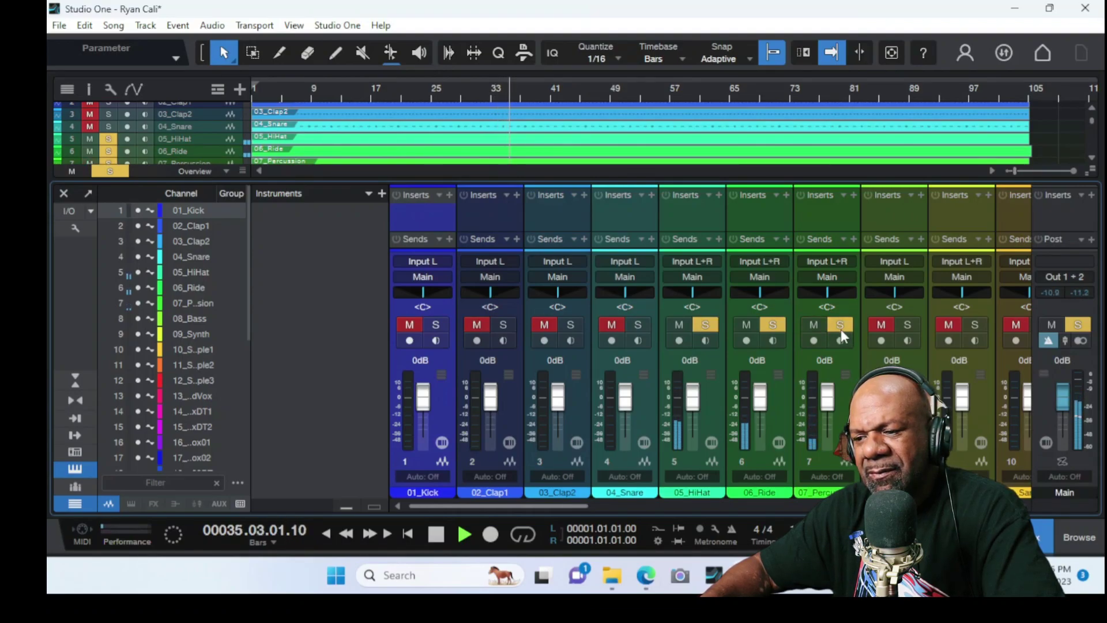
key(space)
Solo only 08_Bass by clearing the hi-hat, ride and percussion solos, and play it from bar 17.
click(906, 325)
click(840, 325)
click(773, 324)
click(705, 325)
key(space)
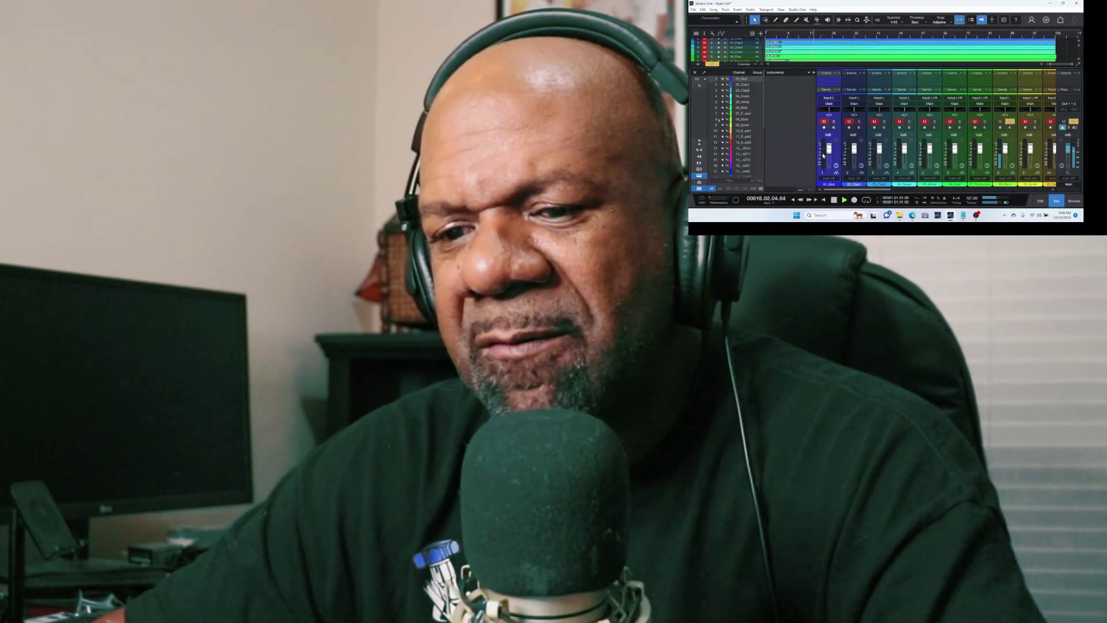
key(space)
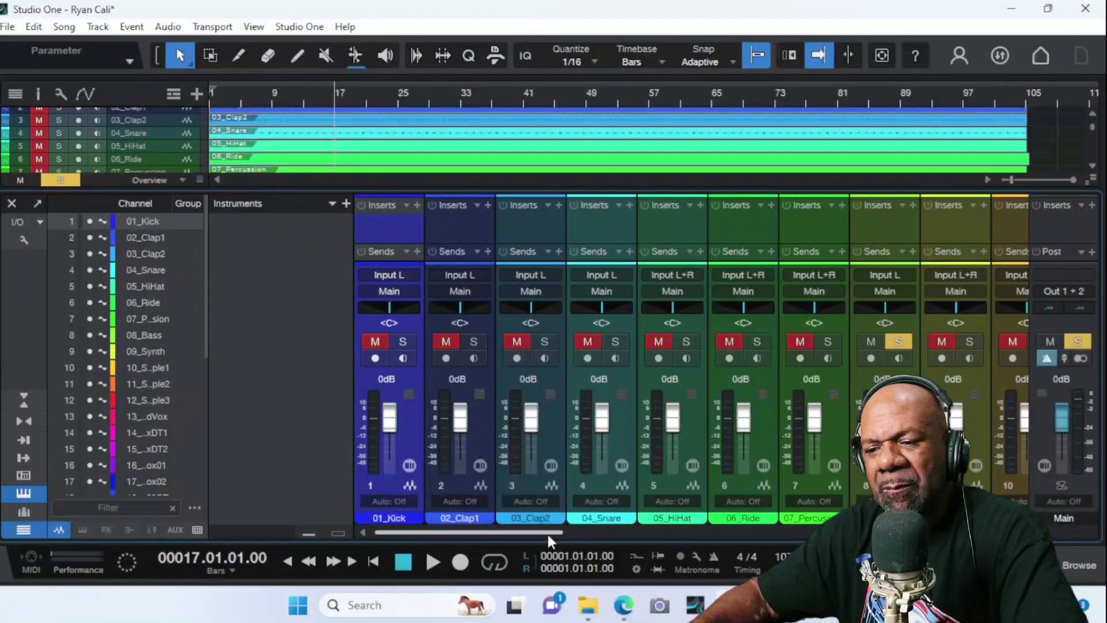
Switch the solo from 08_Bass to 09_Synth and play it from bar 17.
drag(548, 535, 646, 537)
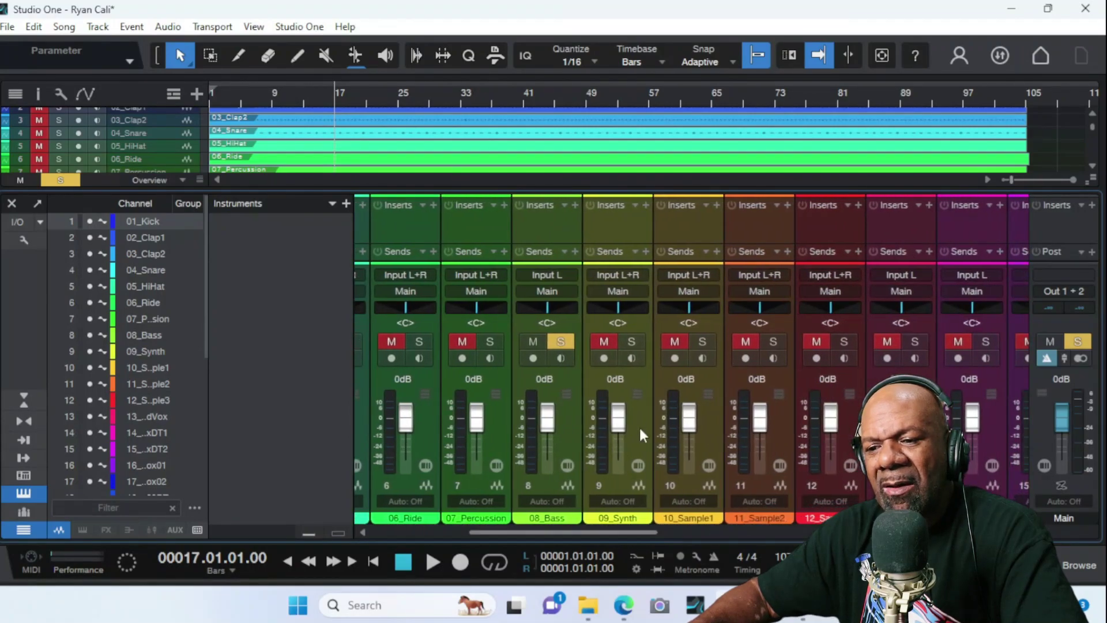
click(632, 338)
key(space)
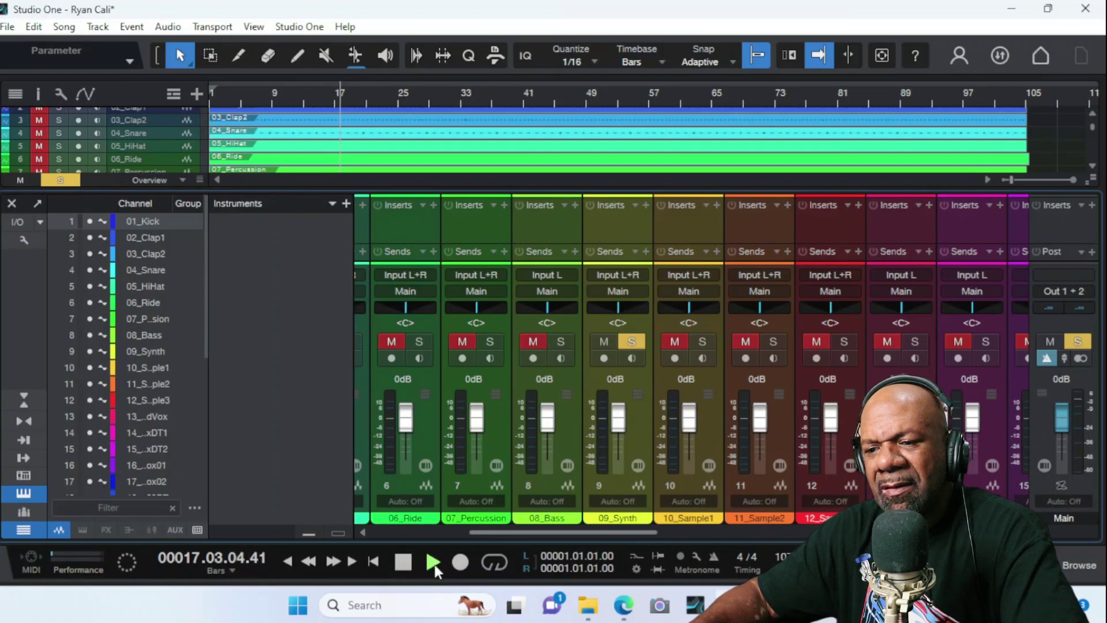
Enlarge the arrangement area above the console, and move playback of the soloed 09_Synth to near the song's beginning.
drag(495, 188, 497, 427)
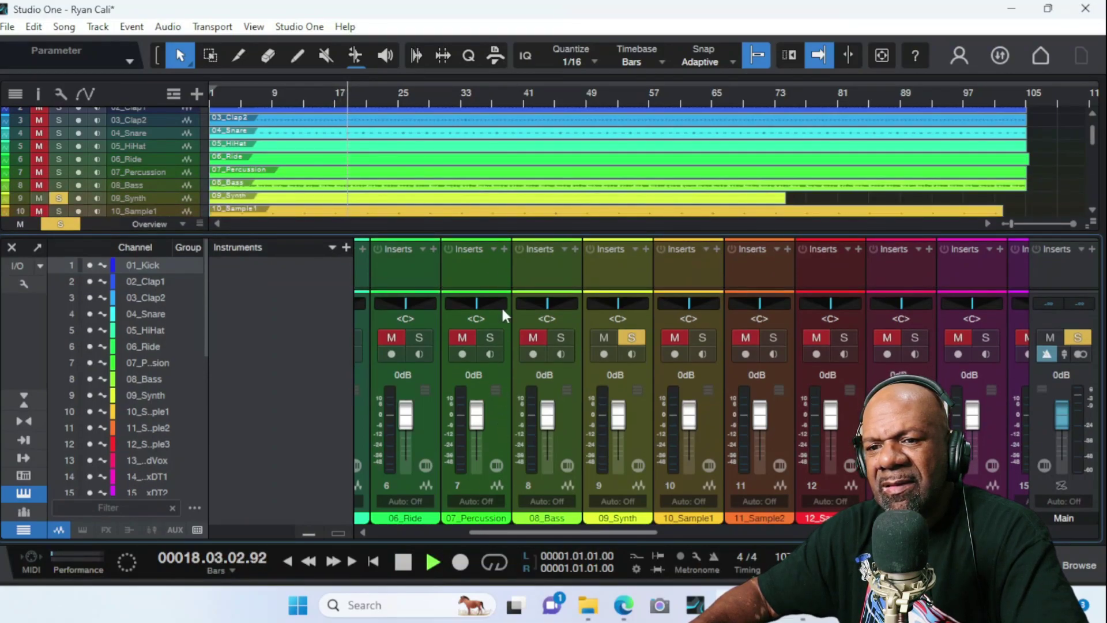
scroll(502, 207, down, 2)
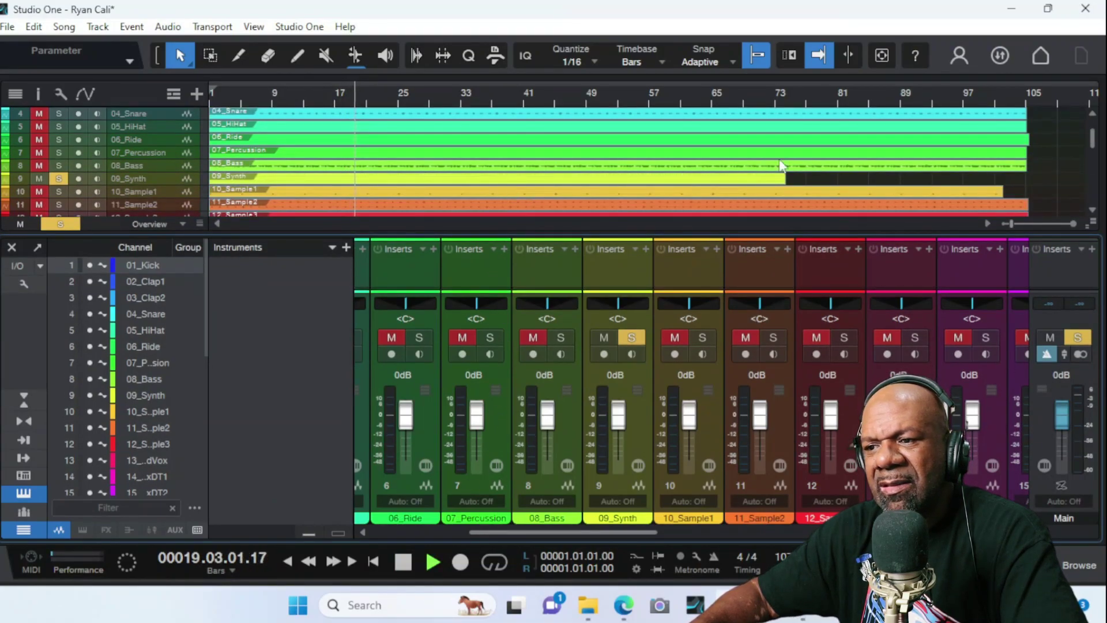
click(715, 180)
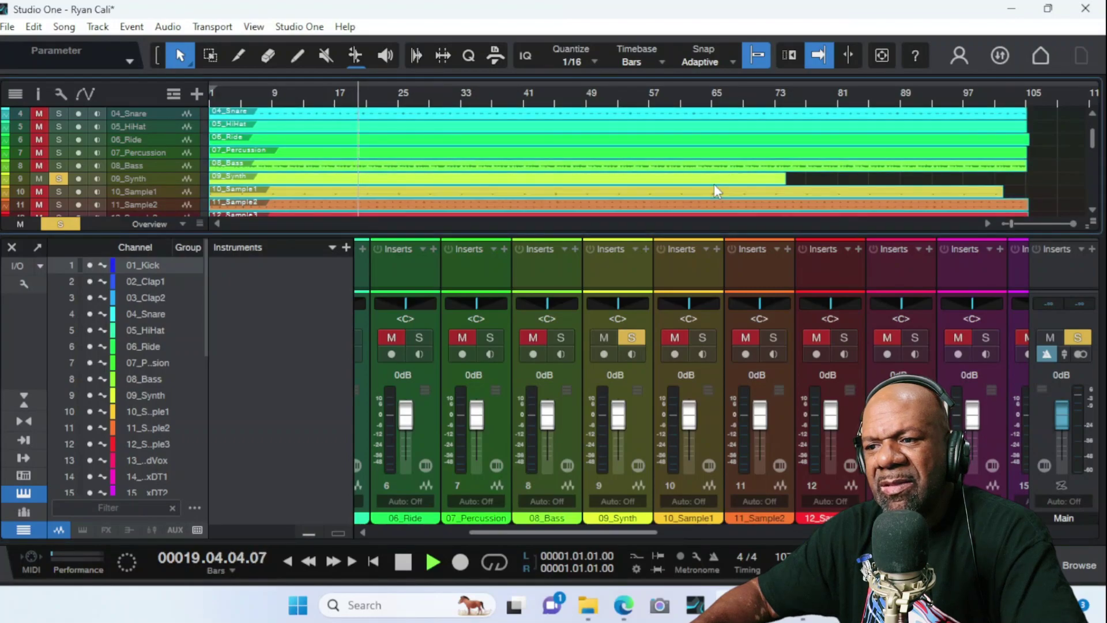
click(222, 103)
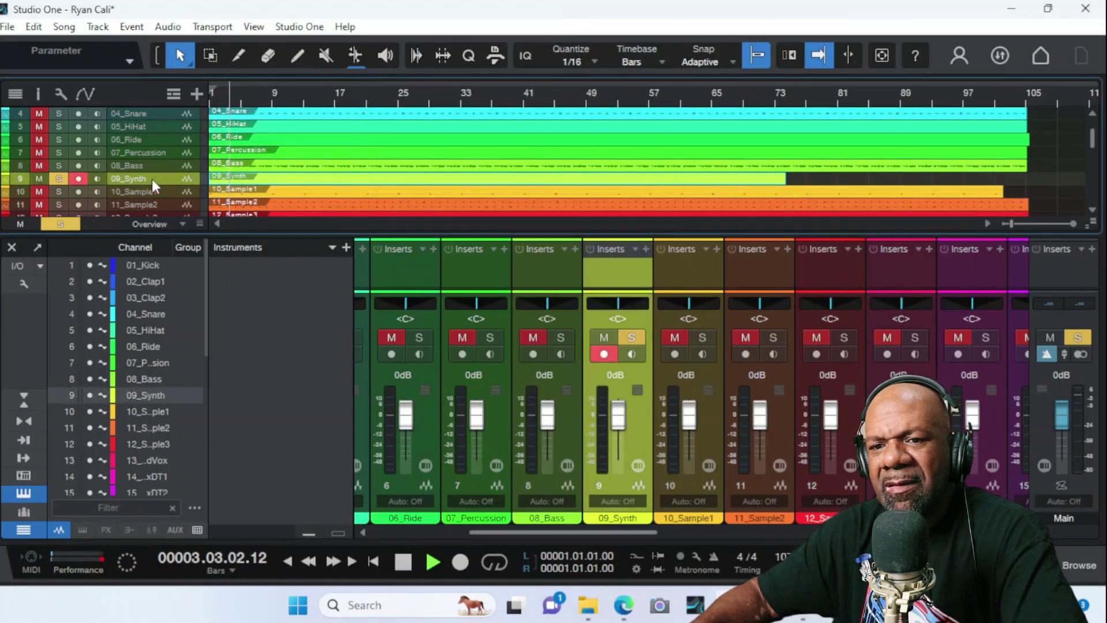
Increase the height of the 09_Synth track, play its soloed audio from bar 35, and stop playback.
drag(151, 182, 151, 193)
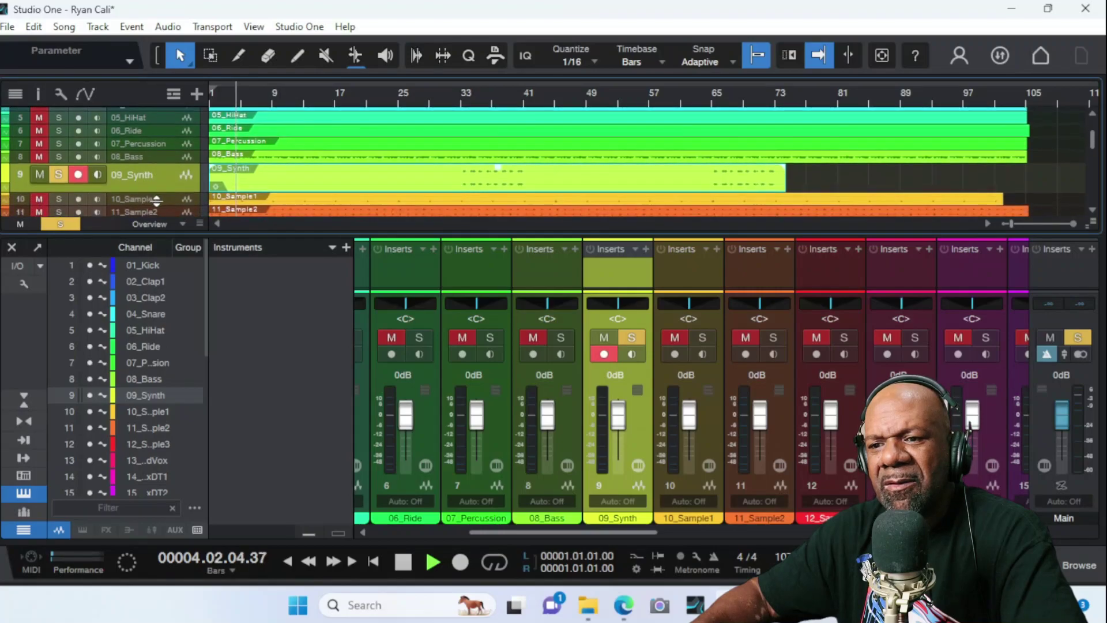
click(477, 108)
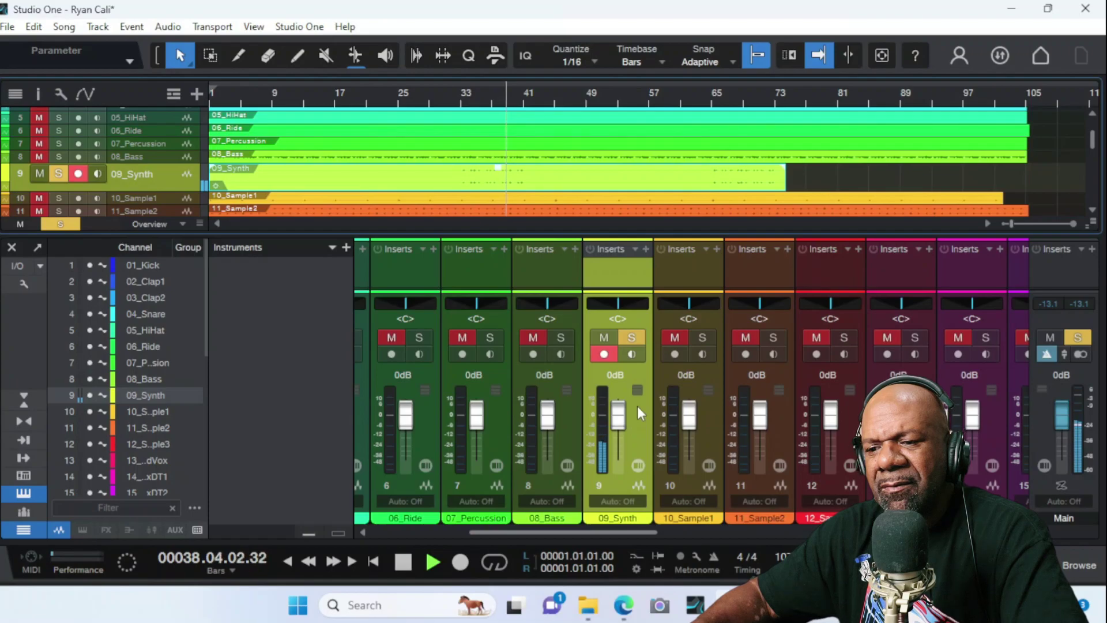
key(space)
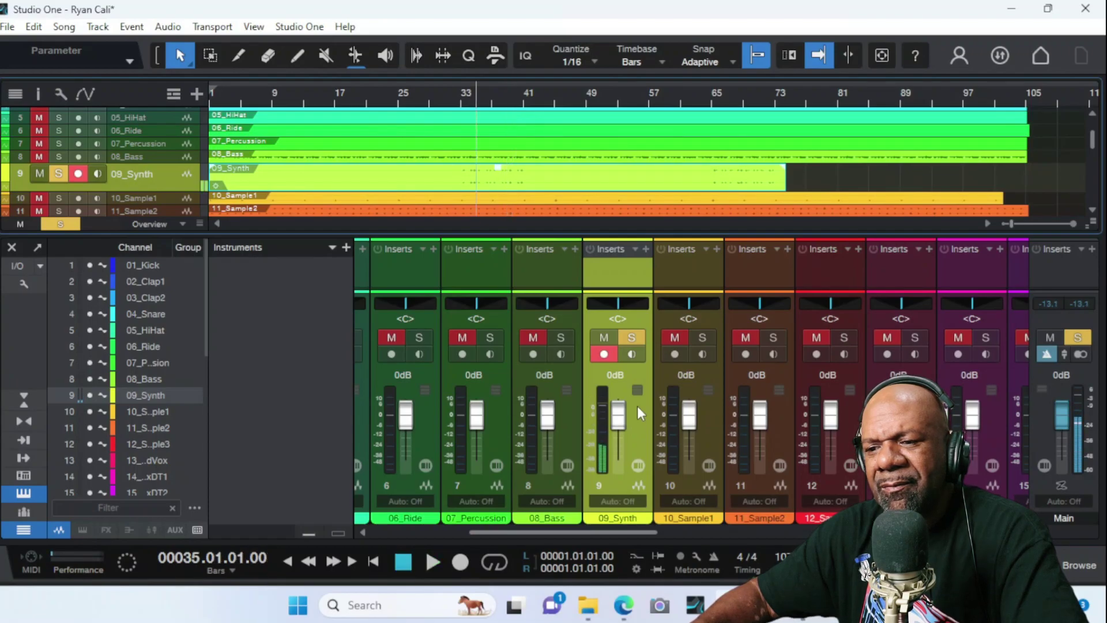
Disarm recording and clear the solo on 09_Synth, then solo 10_Sample1 and play it from bar 35.
click(604, 354)
click(634, 337)
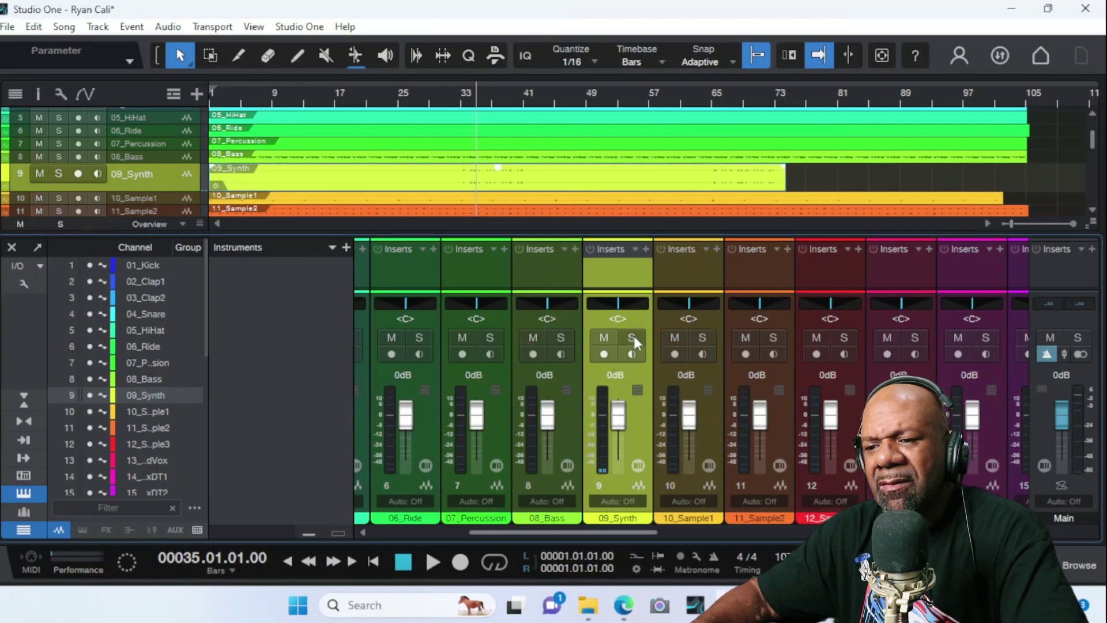
click(710, 340)
key(space)
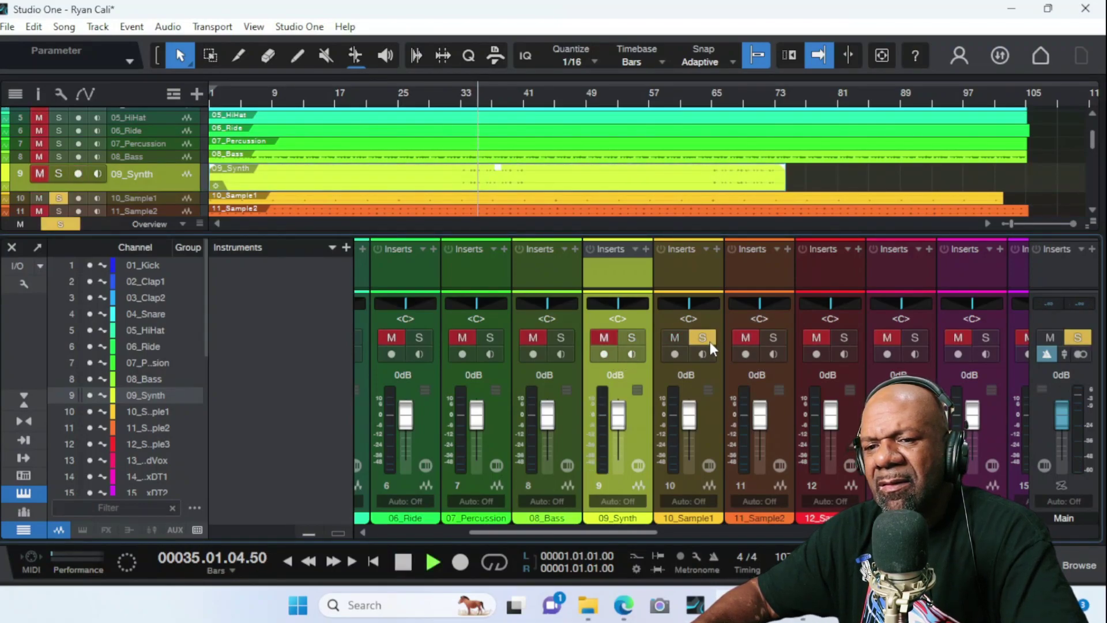
scroll(594, 190, down, 3)
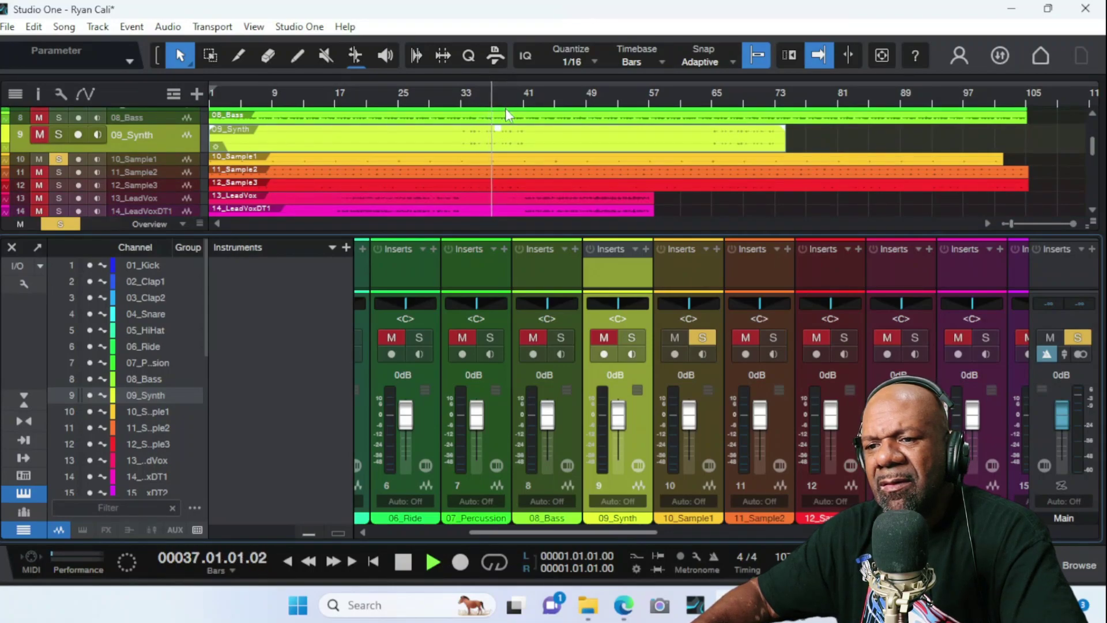
Switch the solo from 10_Sample1 to 11_Sample2 and play it from bar 35.
click(702, 337)
key(space)
click(776, 338)
key(space)
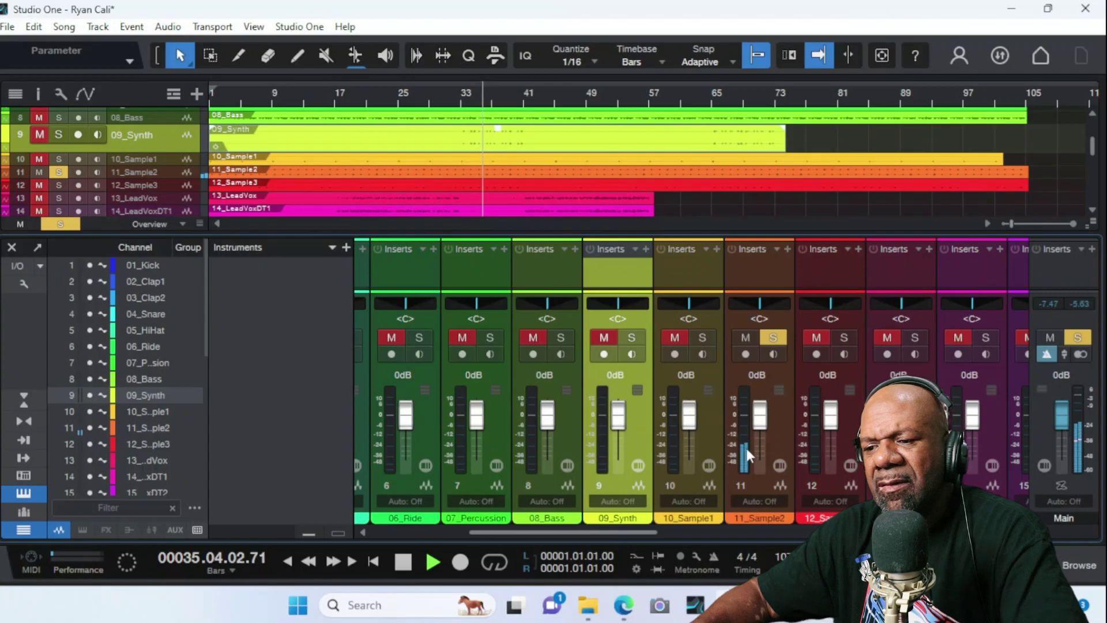
Stop playback and solo 08_Bass and 09_Synth together with 10_Sample1, 11_Sample2 and 12_Sample3.
drag(652, 532, 713, 541)
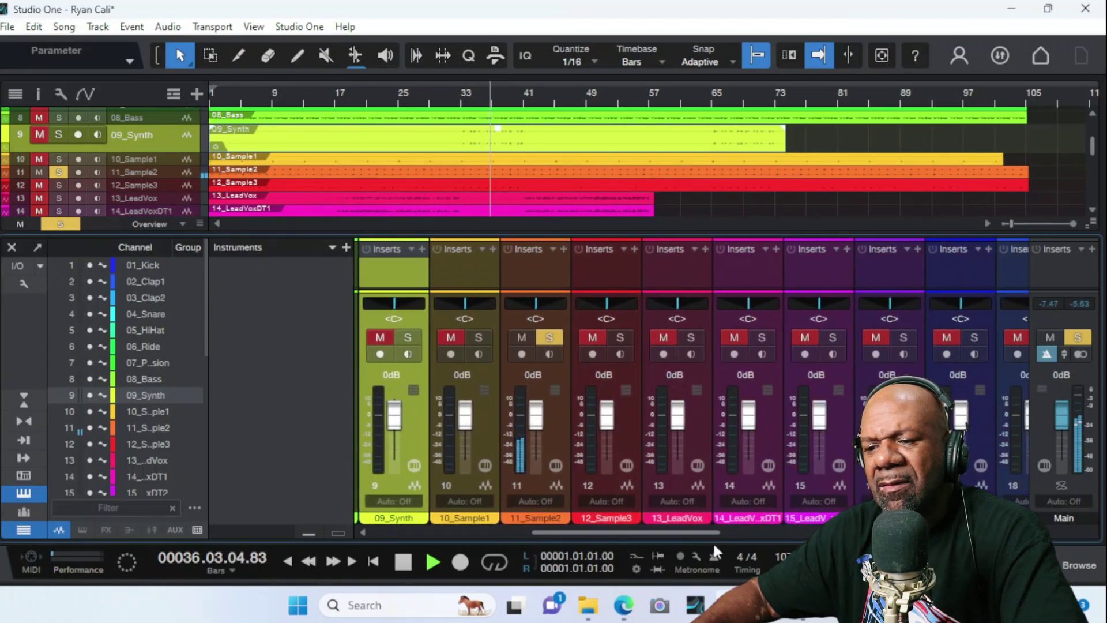
key(space)
click(549, 338)
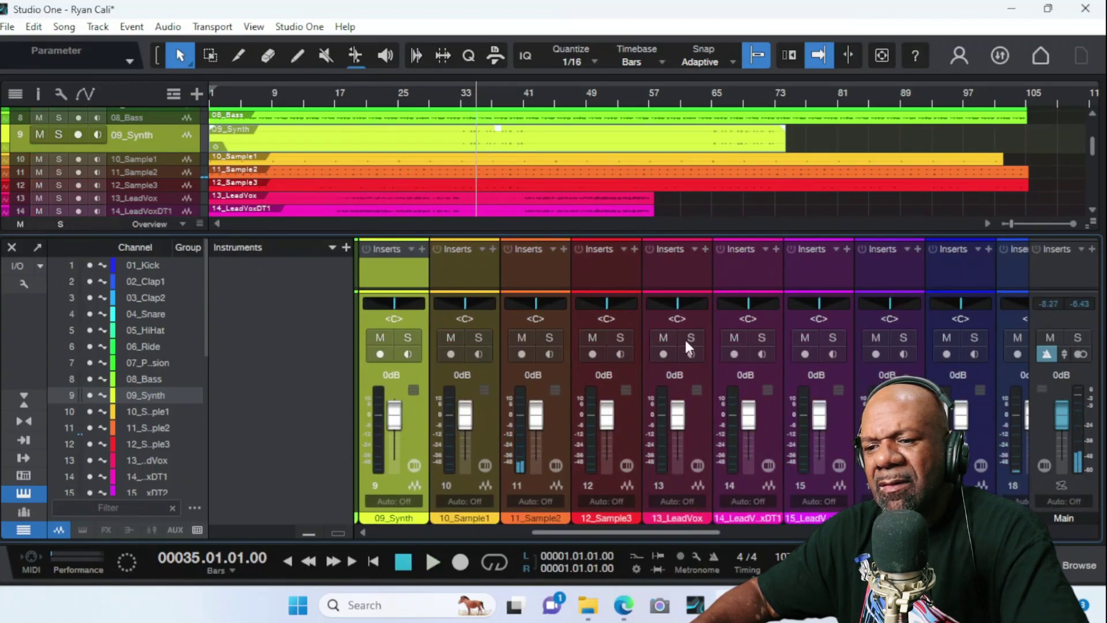
click(620, 339)
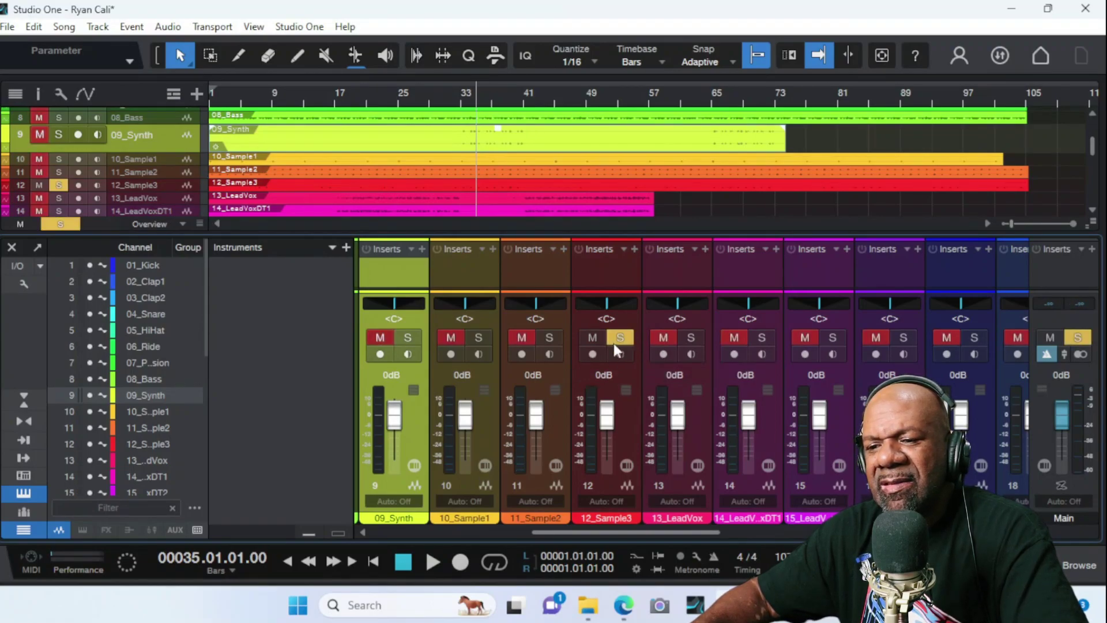
click(551, 339)
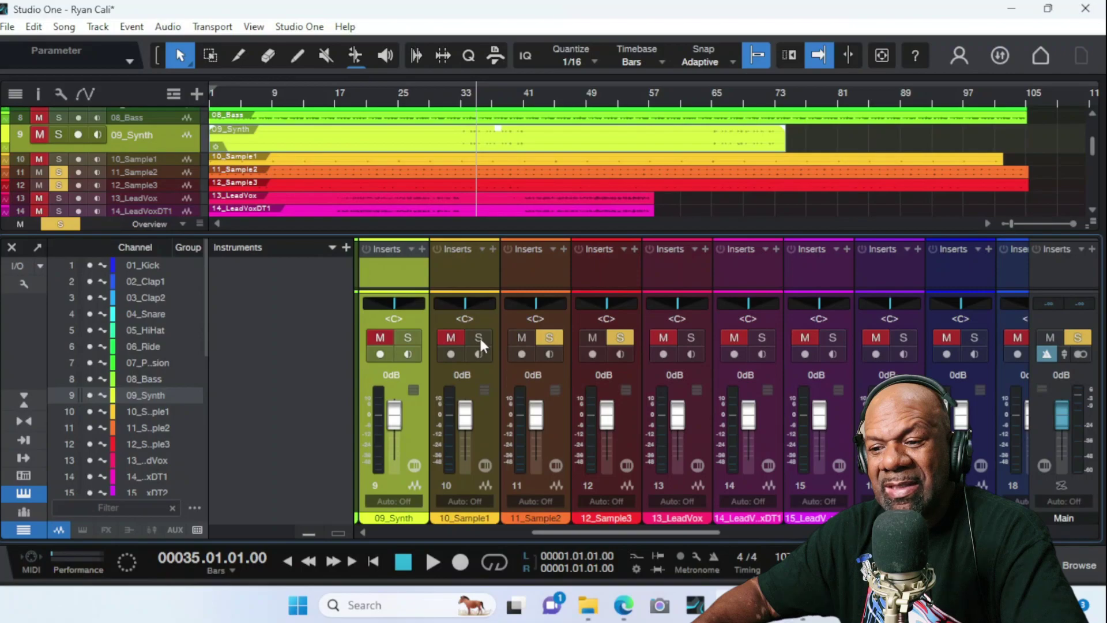
click(479, 338)
drag(547, 533, 493, 534)
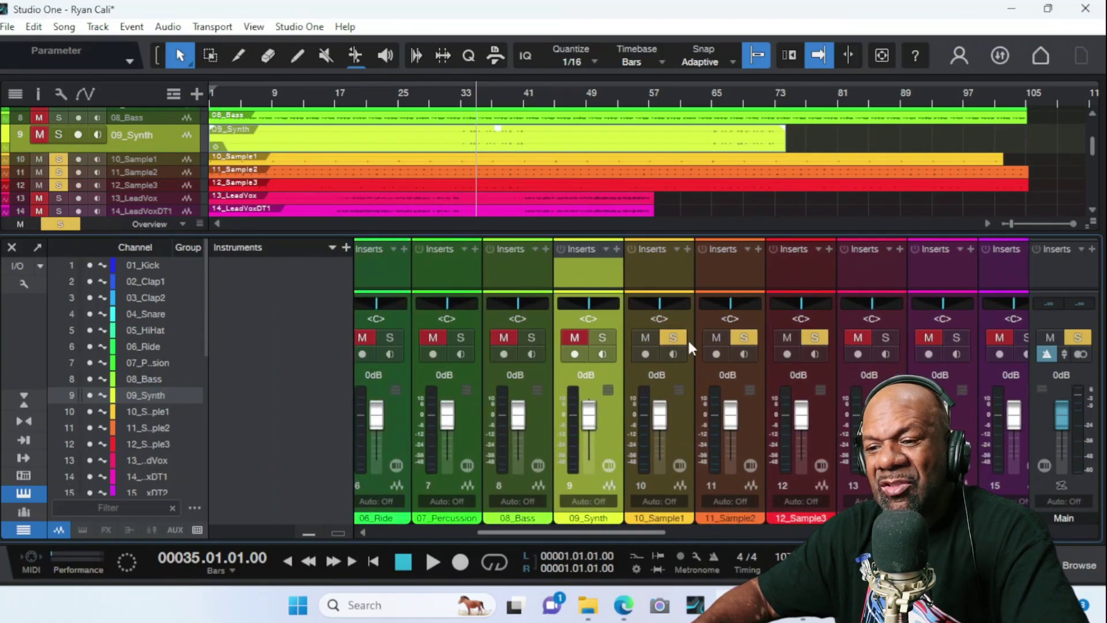
click(602, 338)
click(531, 337)
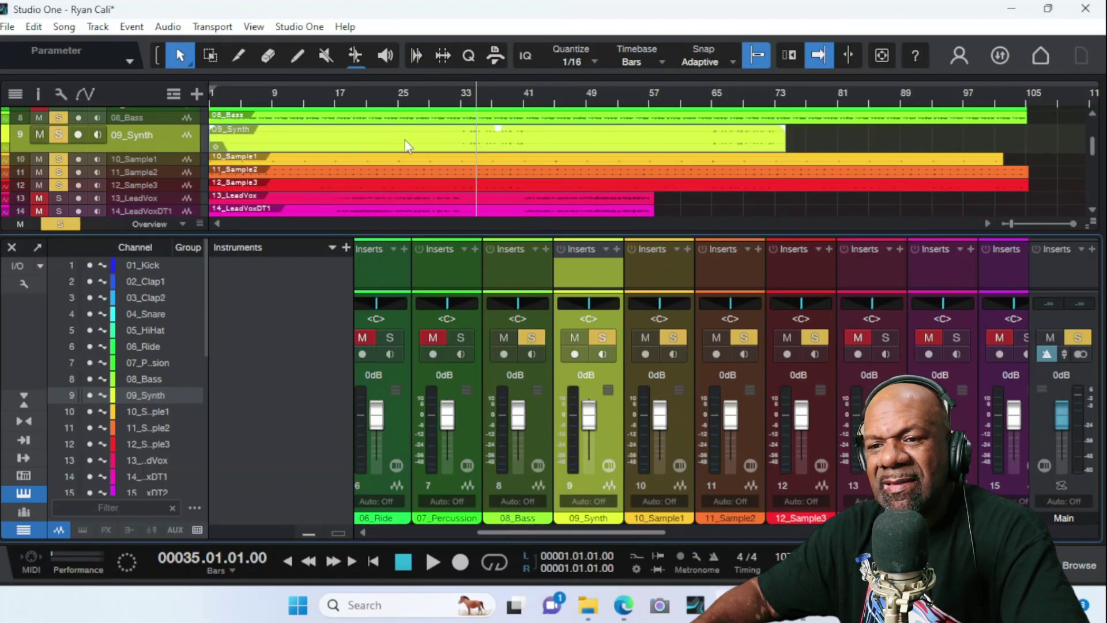
Play the soloed bass, synth and sample tracks from bar 21 to check their levels, and stop playback.
click(369, 103)
key(space)
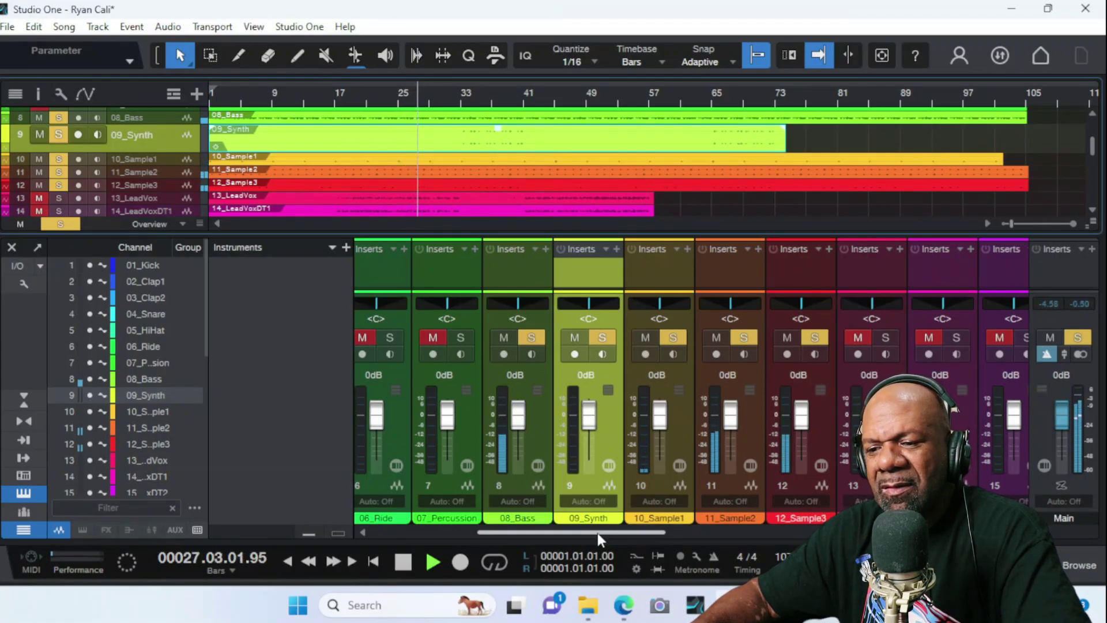
drag(598, 533, 653, 535)
key(space)
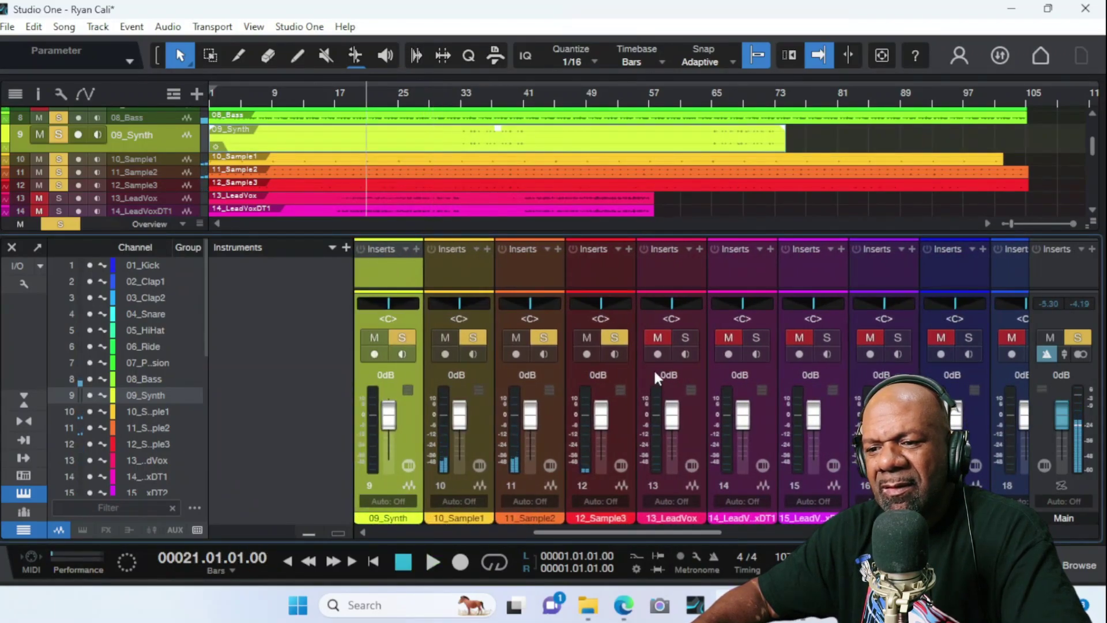
Clear the solos on 12_Sample3, 11_Sample2, 10_Sample1 and 09_Synth.
click(606, 337)
click(543, 337)
click(473, 337)
click(402, 337)
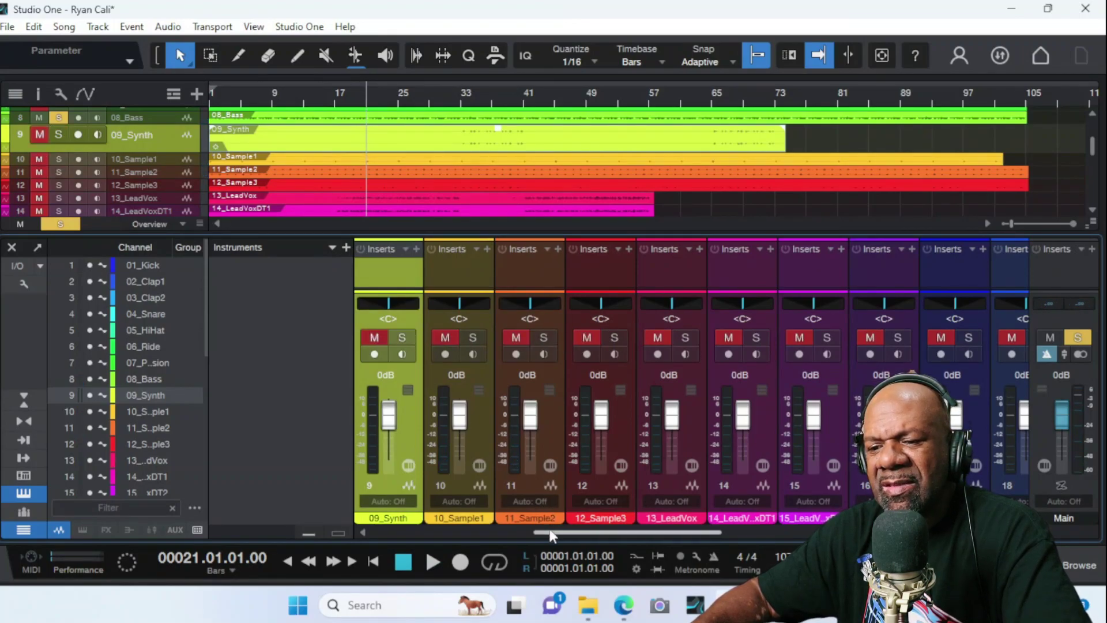
Start playback from bar 21, clear the remaining 08_Bass solo to hear all tracks, and stop playback.
mouse_move(548, 532)
mouse_down()
mouse_move(601, 534)
mouse_move(570, 535)
mouse_up()
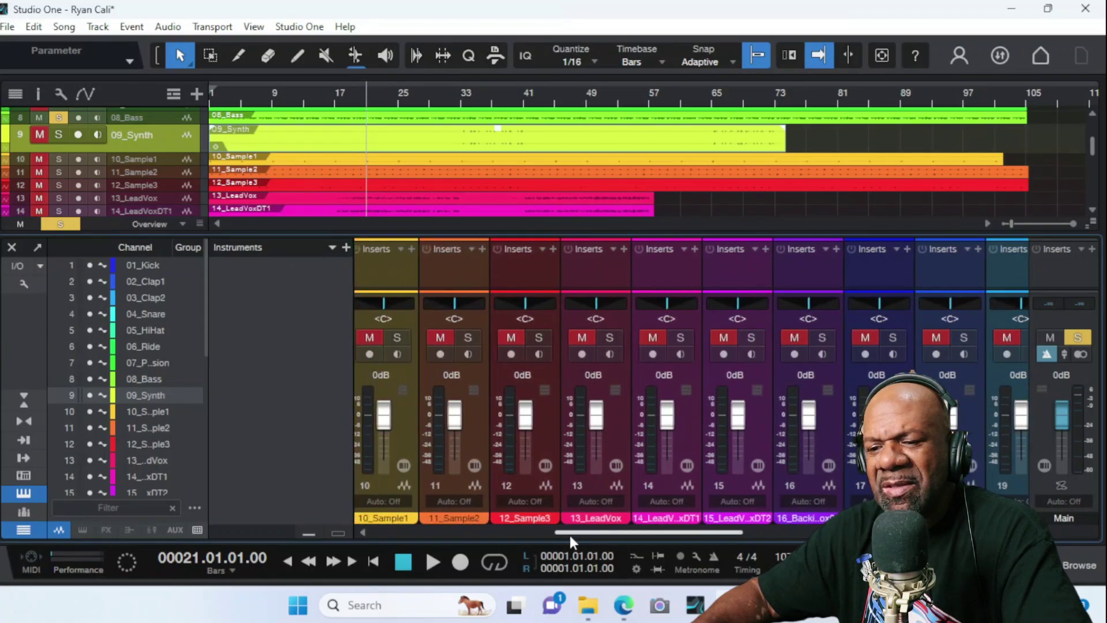
click(610, 338)
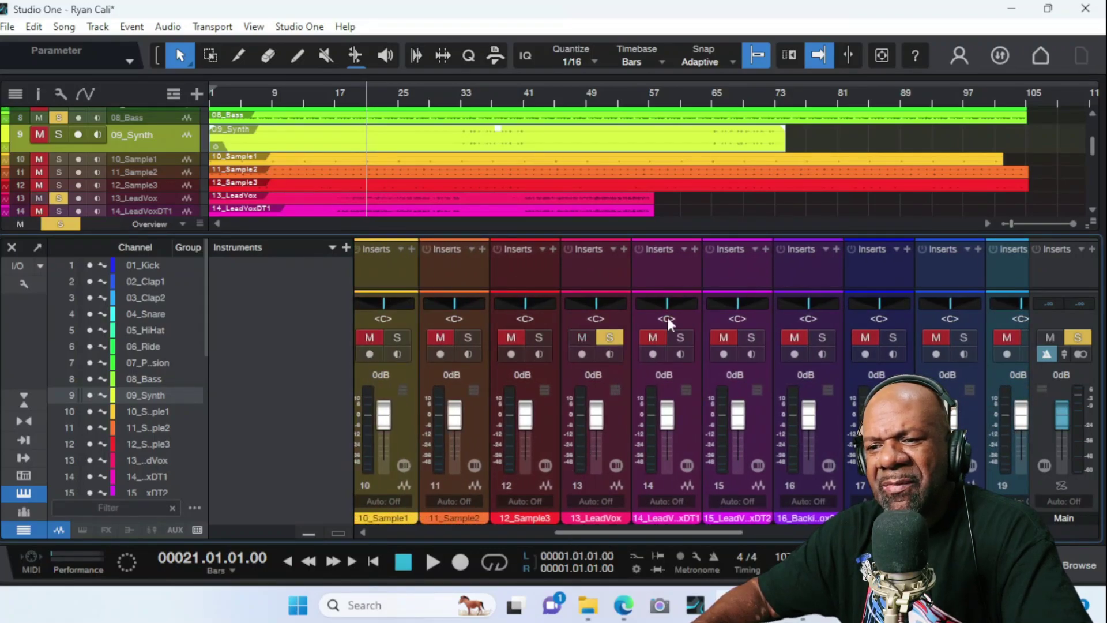
click(615, 335)
key(space)
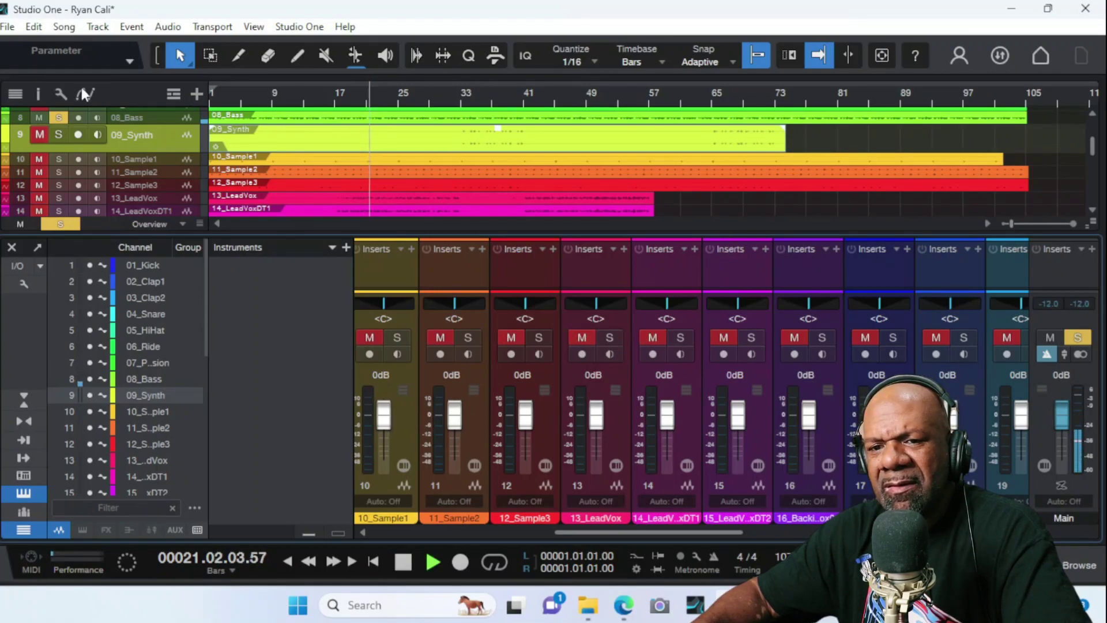
click(58, 117)
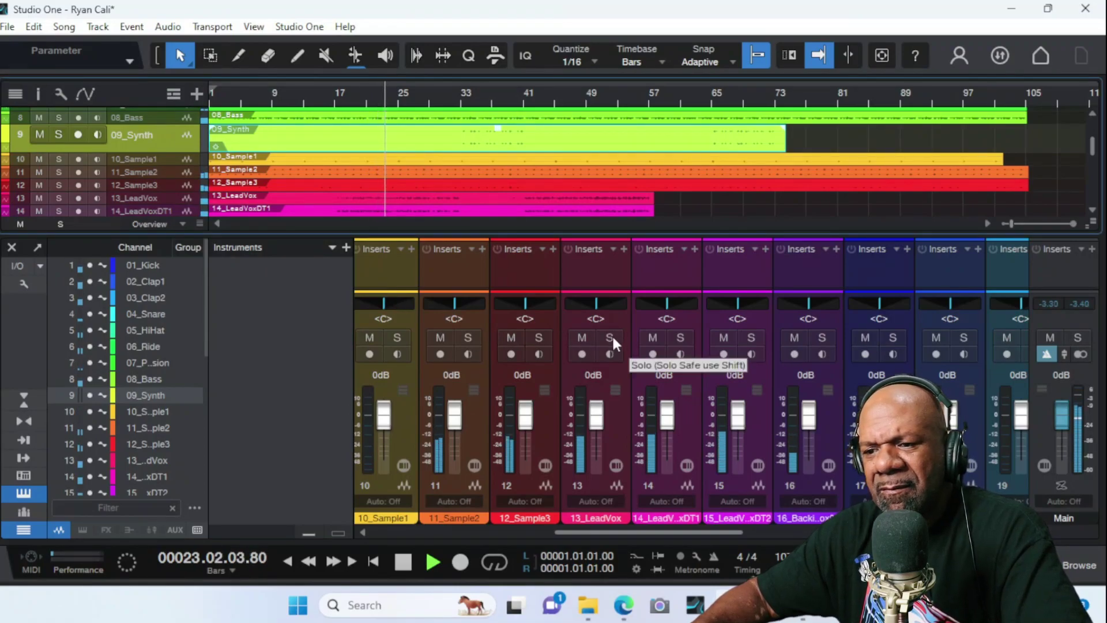
key(space)
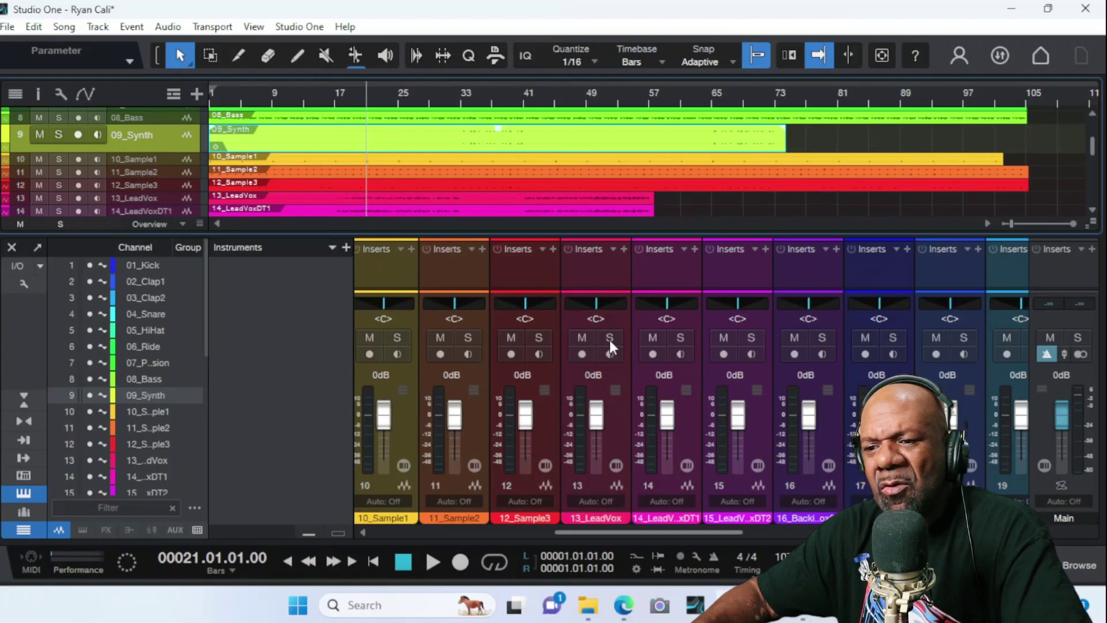
Solo 13_LeadVox, play it from bar 21, add 14_LeadVoxDT1 to the solo, and stop playback.
click(610, 338)
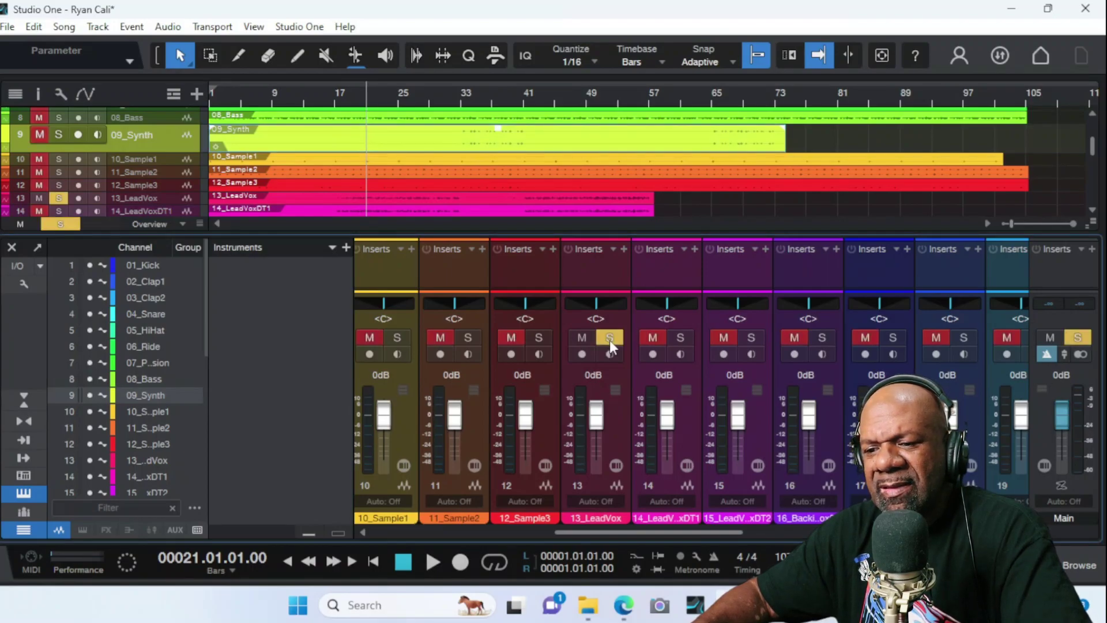
key(space)
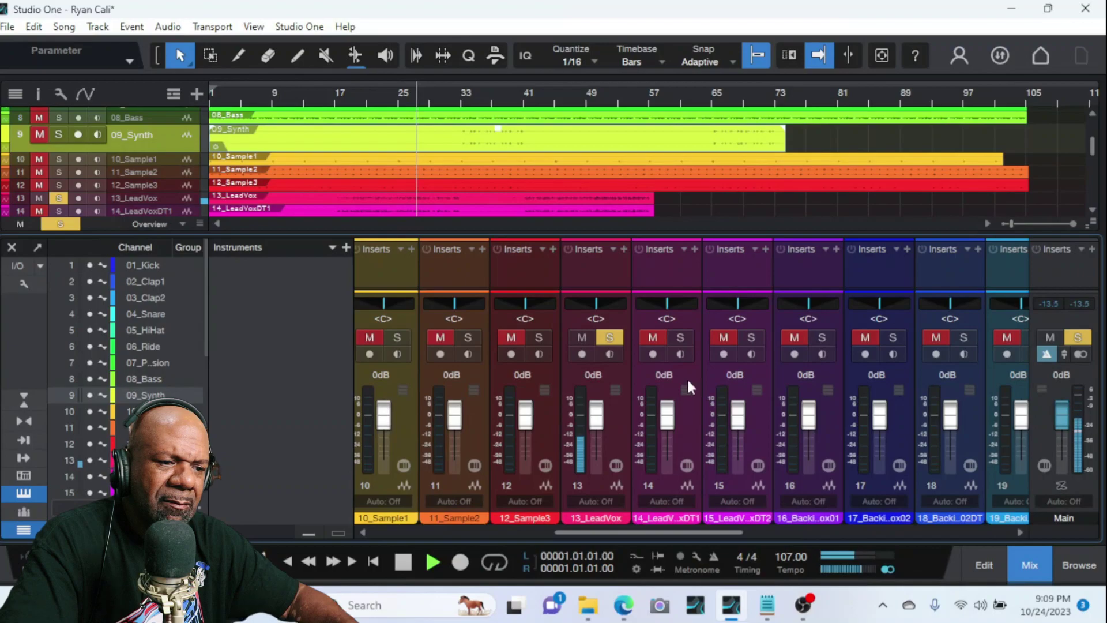
click(688, 335)
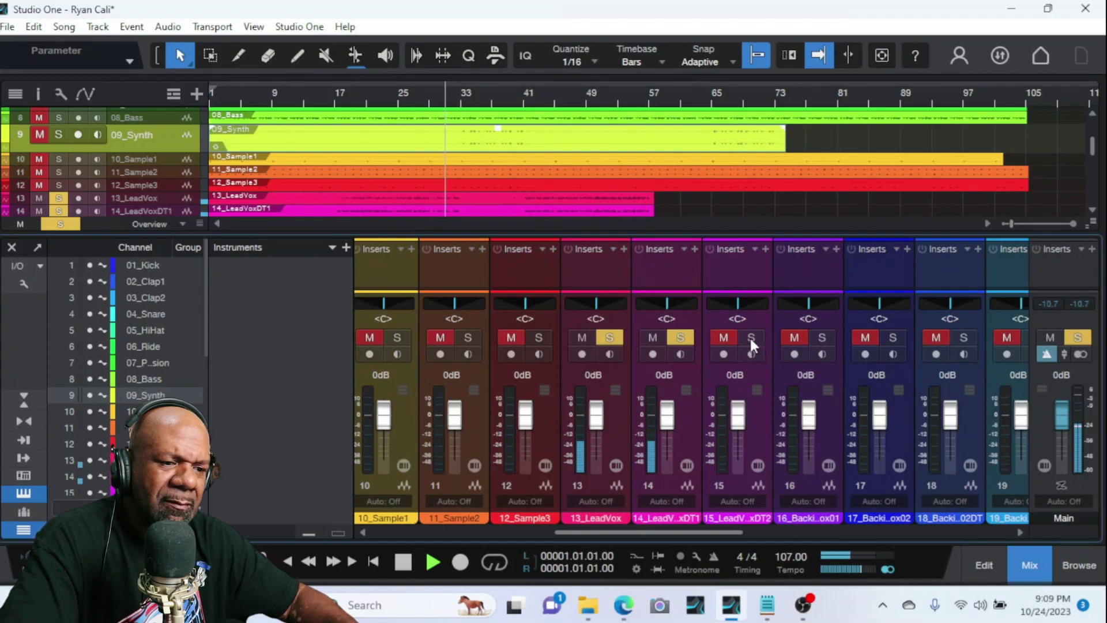
key(space)
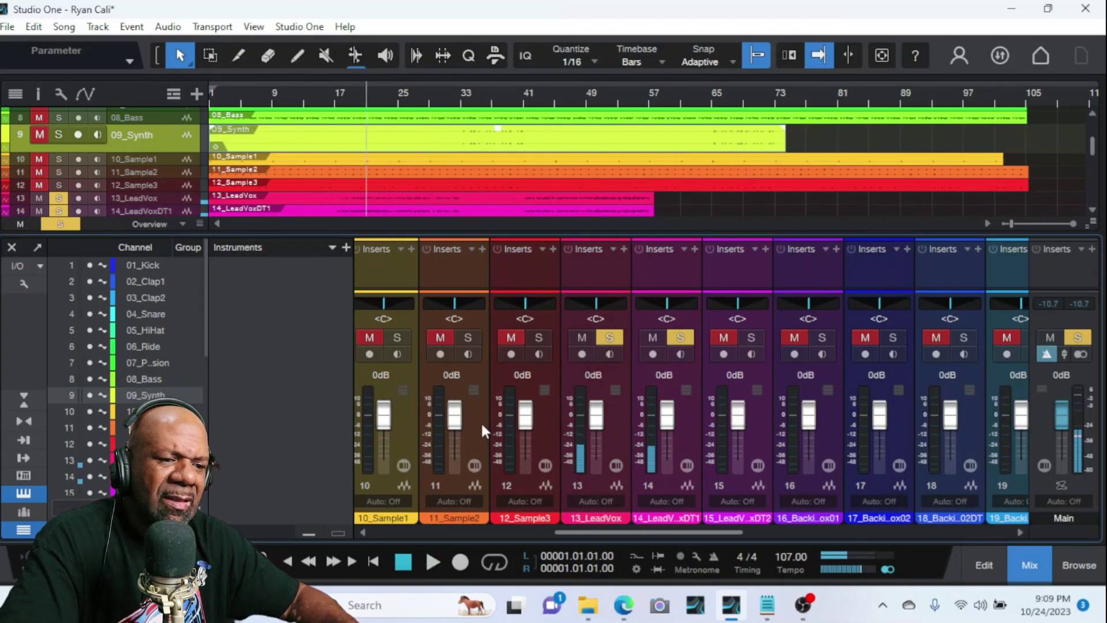
Add 15_LeadVoxDT2 to the solo, play from bar 21, and add tracks 16_BackingVox01 through 19_BackingVox03 during playback.
click(752, 339)
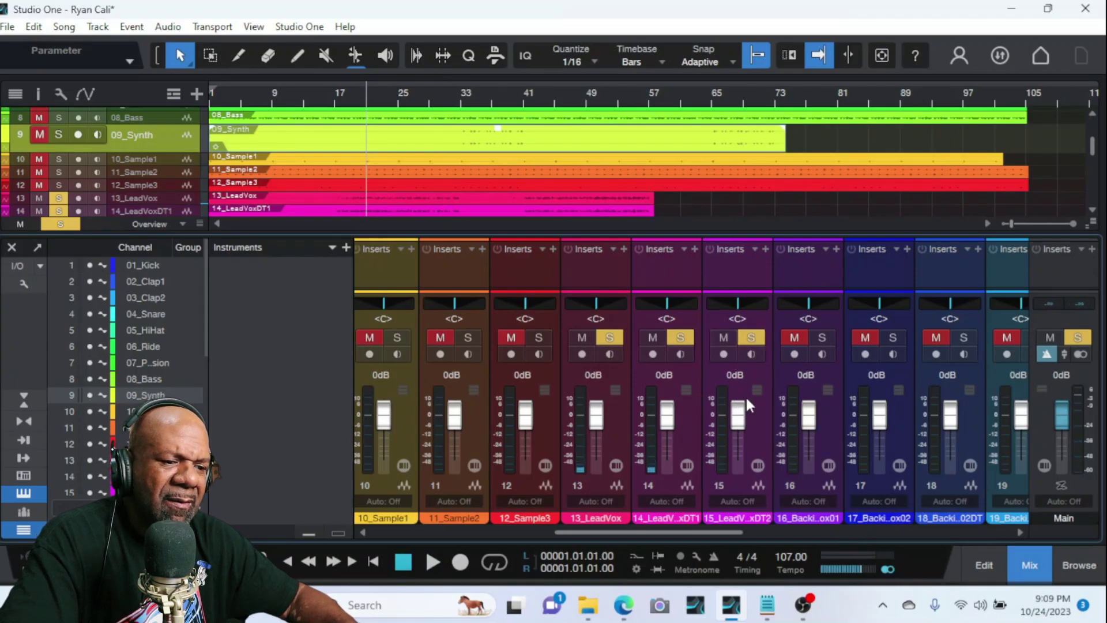
key(space)
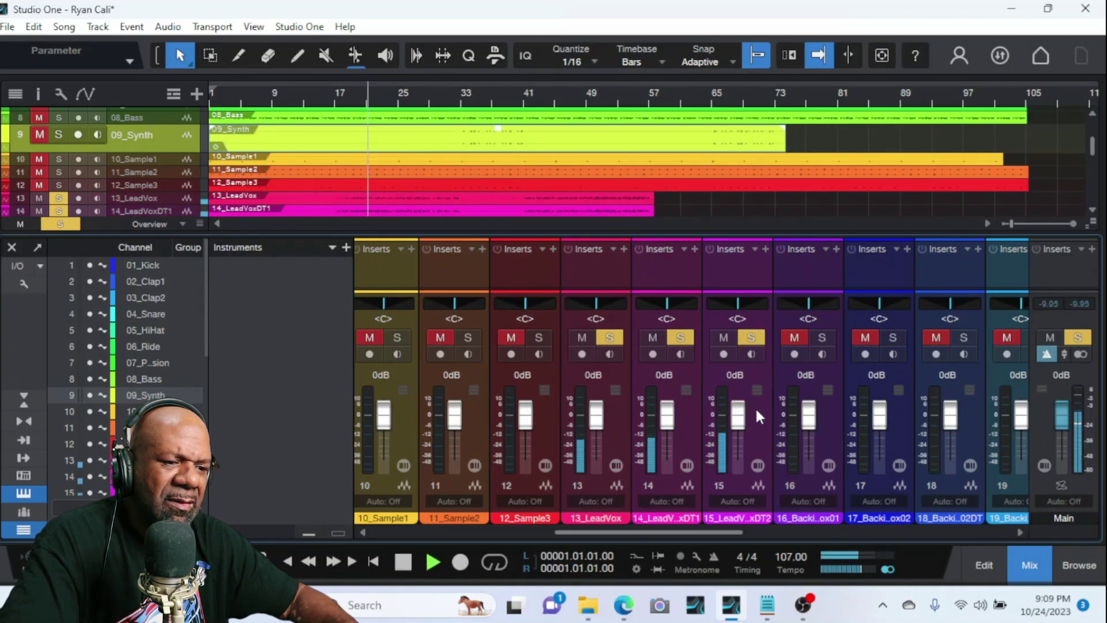
click(823, 337)
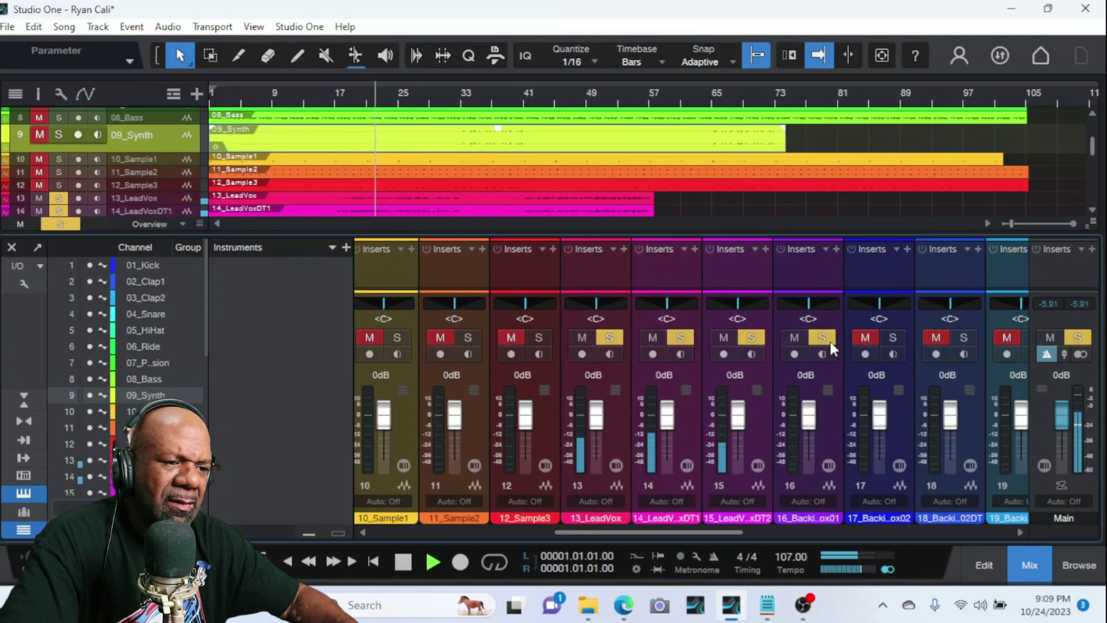
click(893, 338)
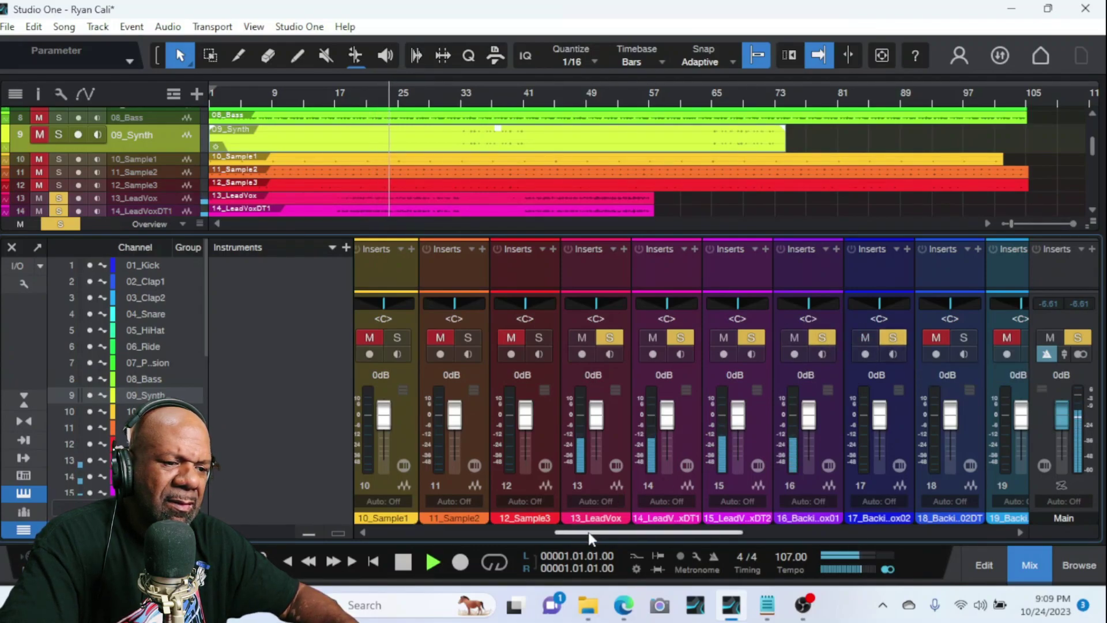
drag(589, 538, 638, 535)
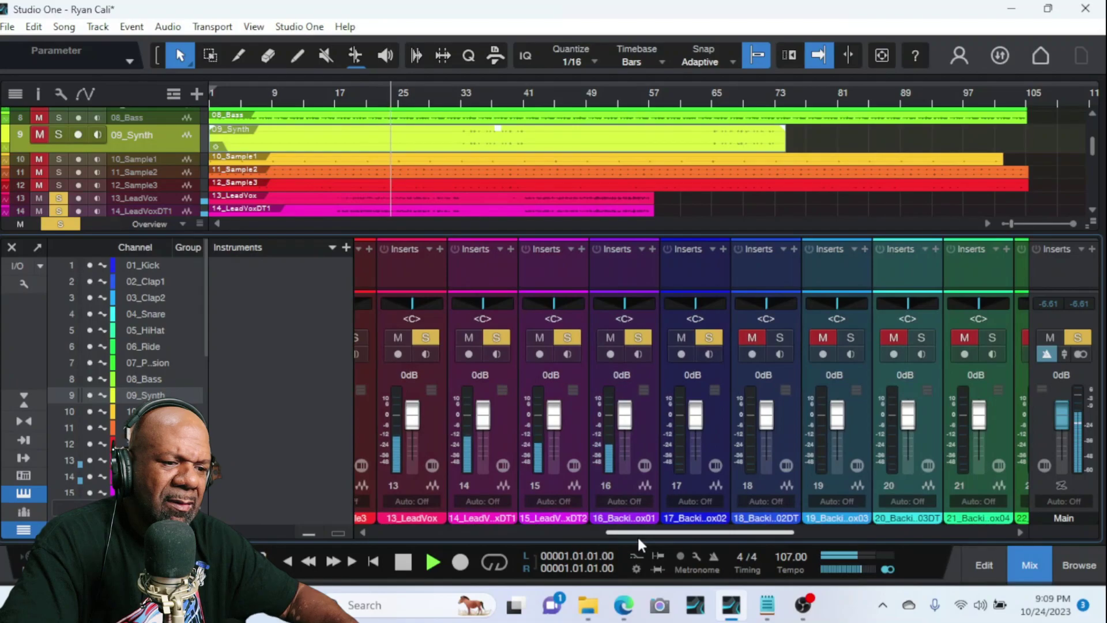
click(788, 338)
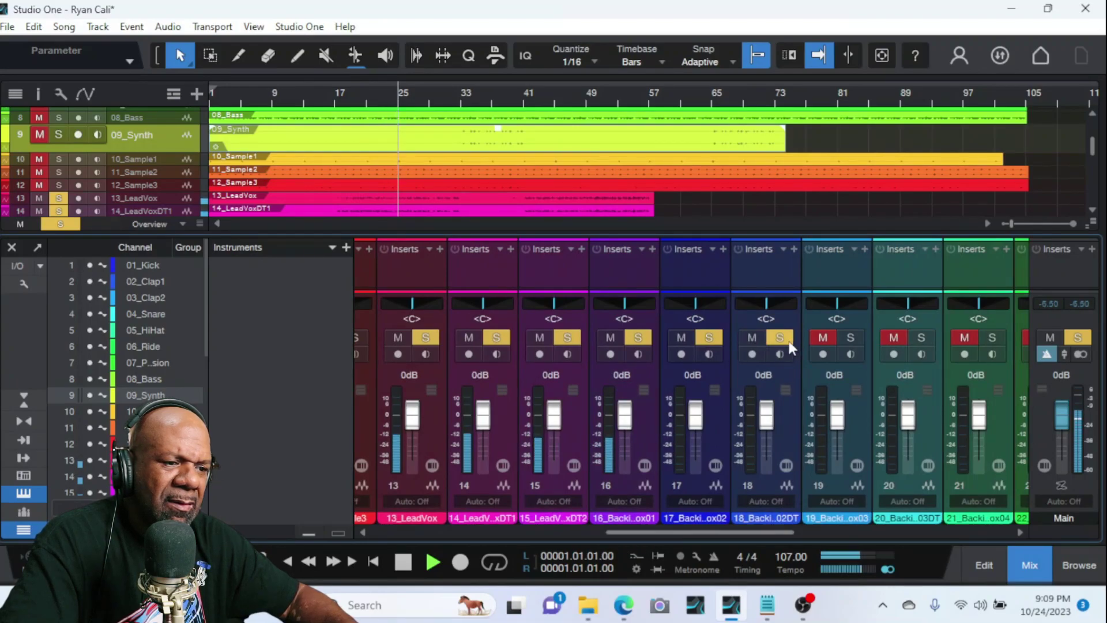
click(850, 336)
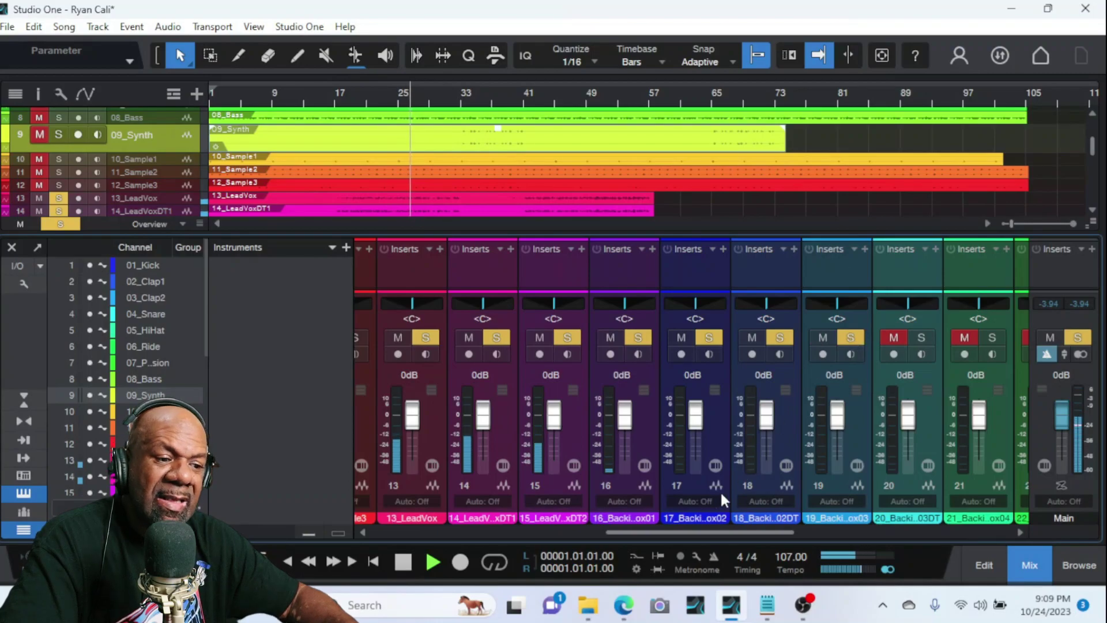
Move playback of the soloed vocals to about bar 33, where the backing vocals sing, and check their levels.
scroll(676, 185, down, 5)
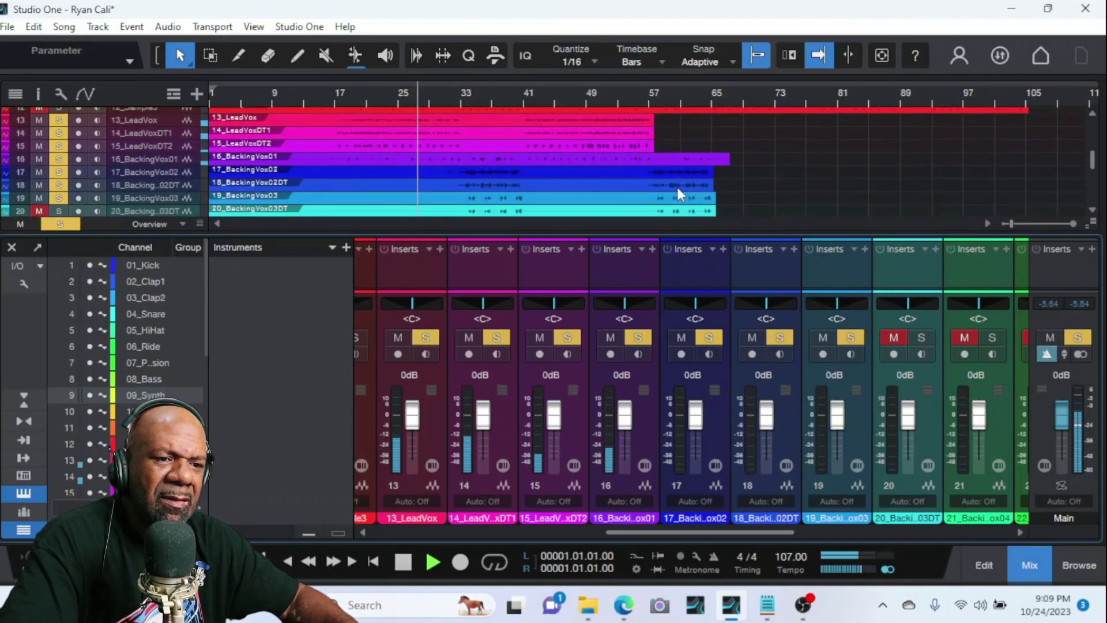
click(470, 102)
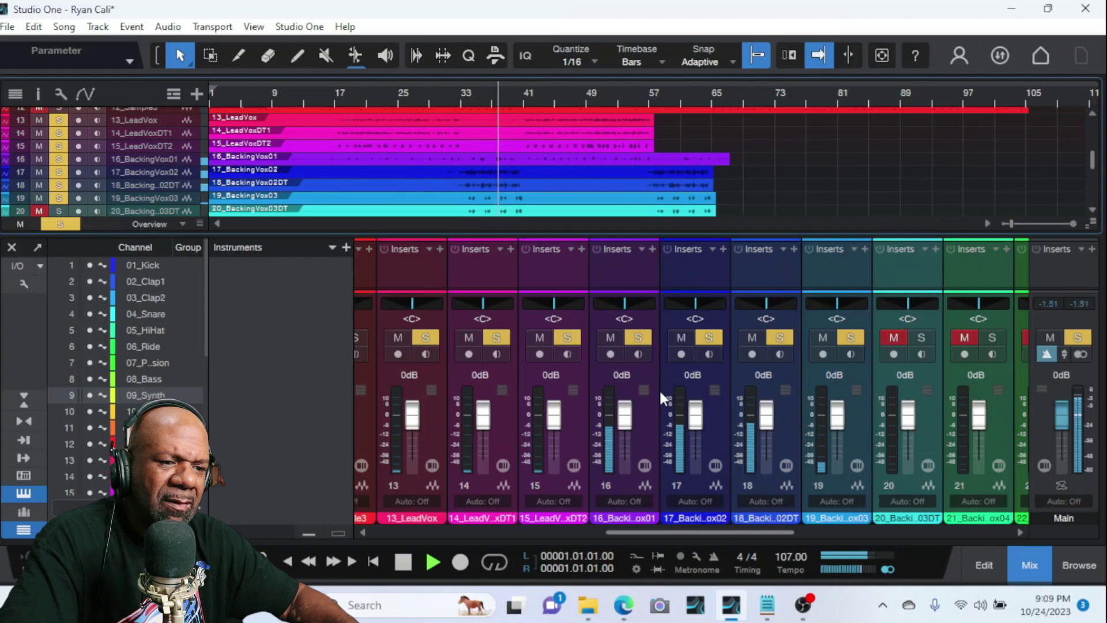
scroll(659, 389, left, 1)
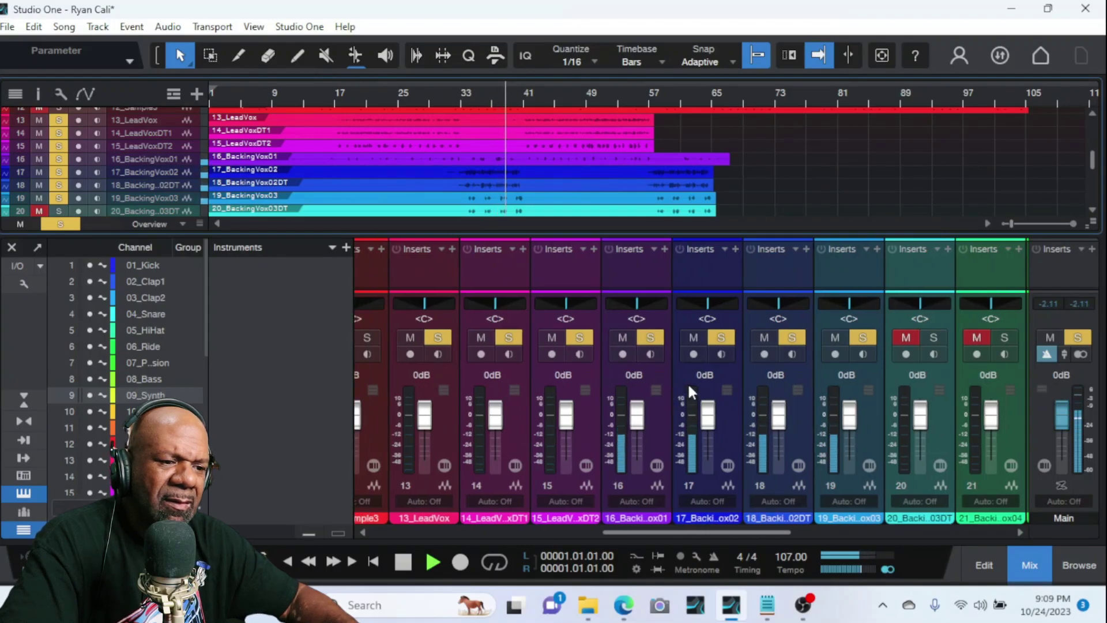
Stop and restart playback of the soloed vocals, moving it to about bar 66.
key(space)
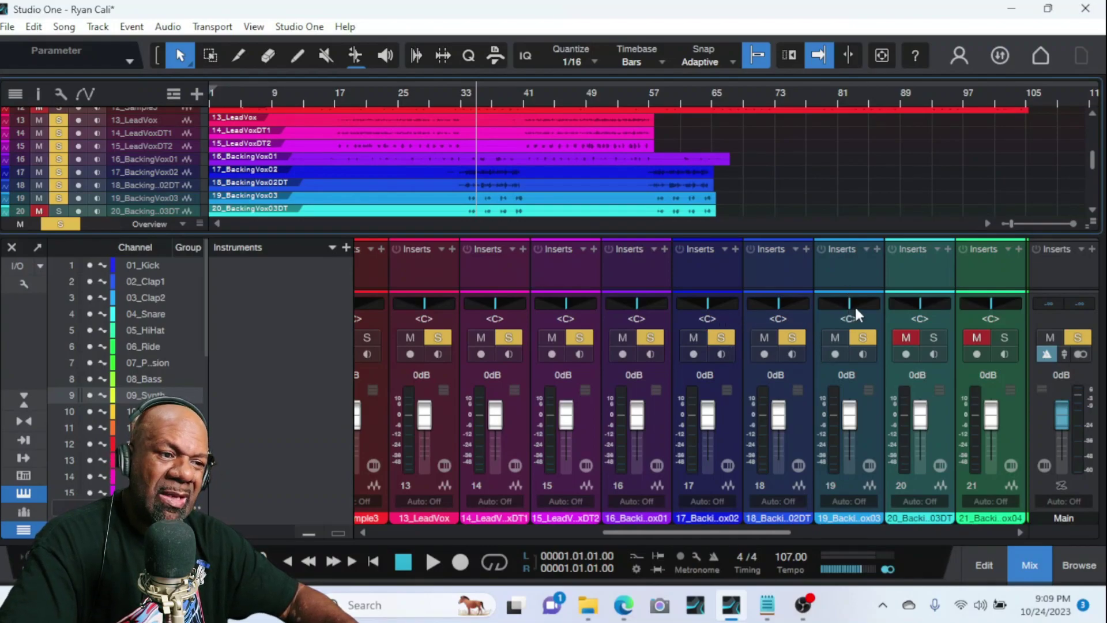
key(space)
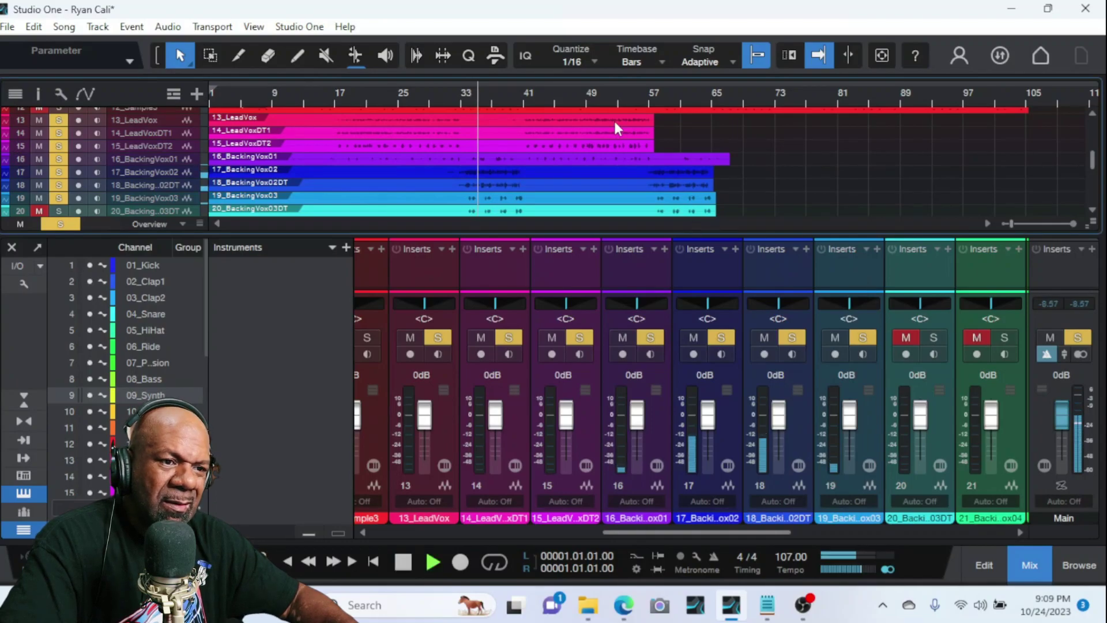
scroll(730, 125, up, 3)
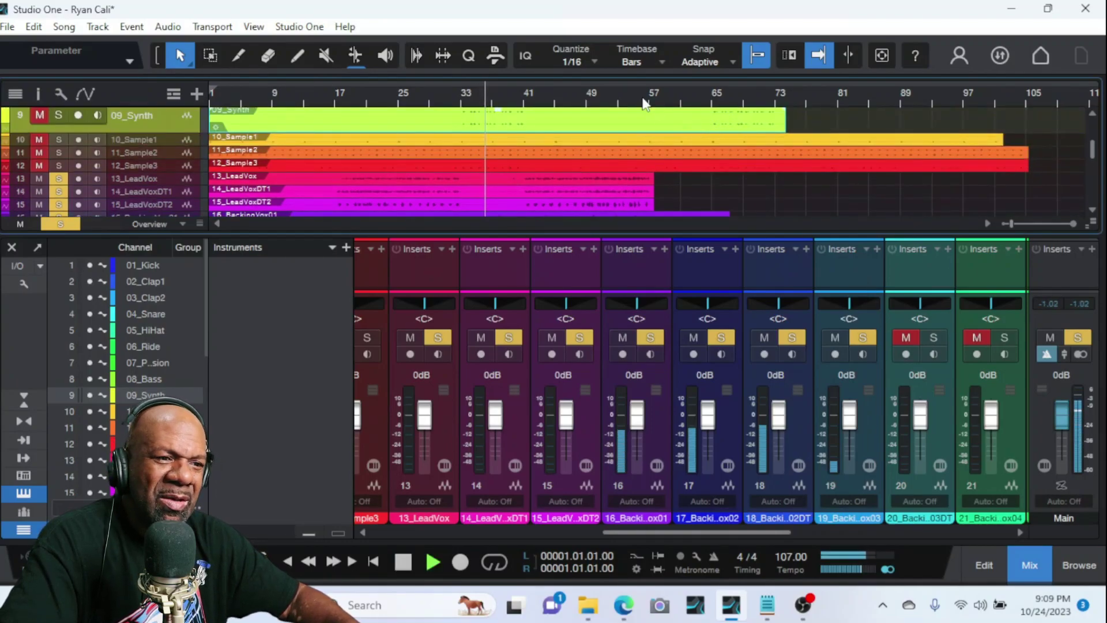
click(682, 97)
click(727, 93)
Clear all existing solos during playback and solo 20_BackingVox03DT and 21_BackingVox04.
scroll(873, 167, down, 1)
scroll(887, 172, down, 10)
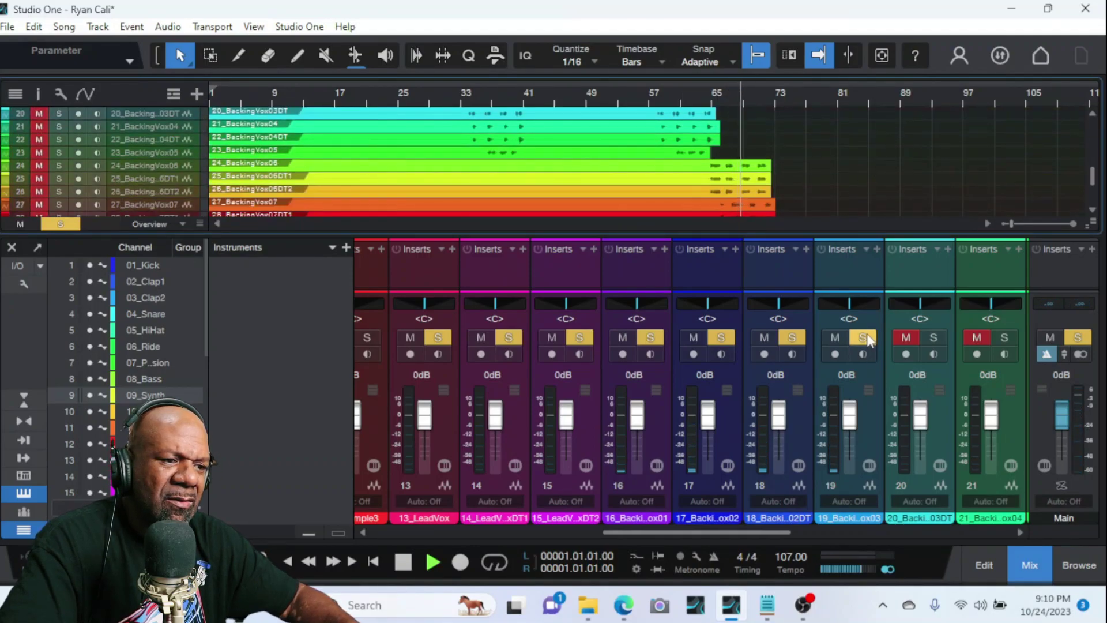
click(804, 326)
click(1072, 340)
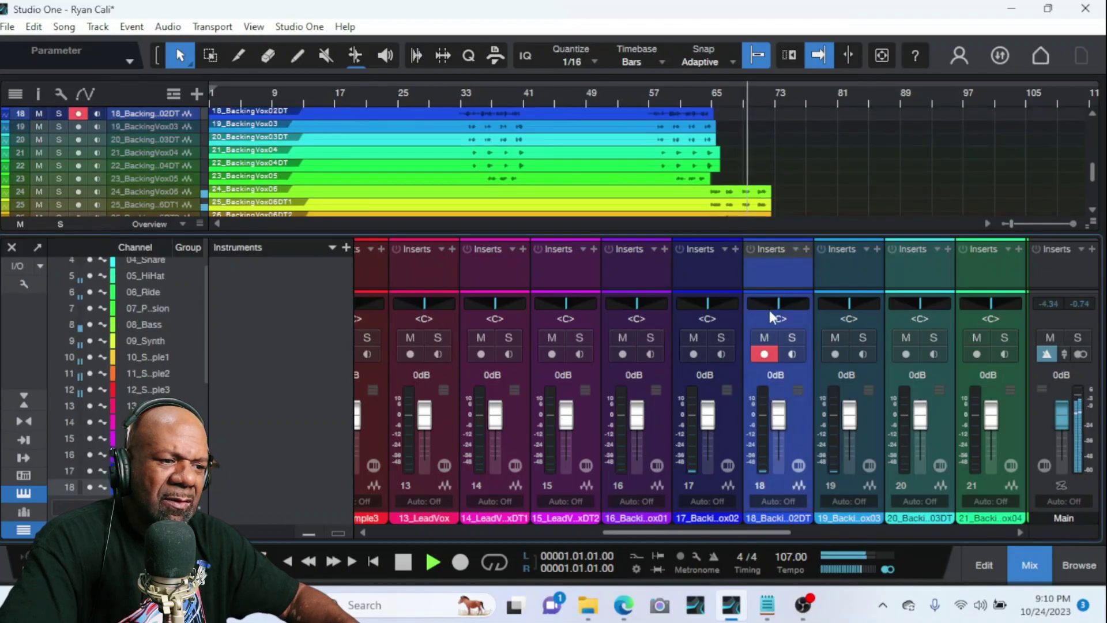
click(930, 335)
click(1003, 337)
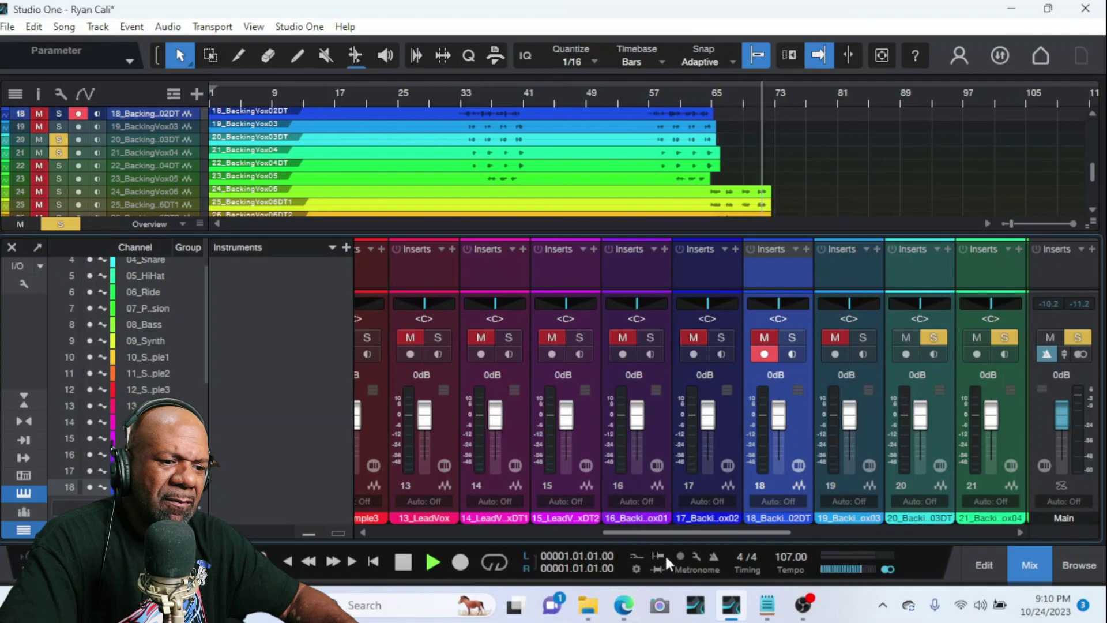
Move playback back to about bar 66 and add tracks 28_BackingVox07DT1 through 32_BackingVox09DT to the solo.
drag(668, 534, 880, 562)
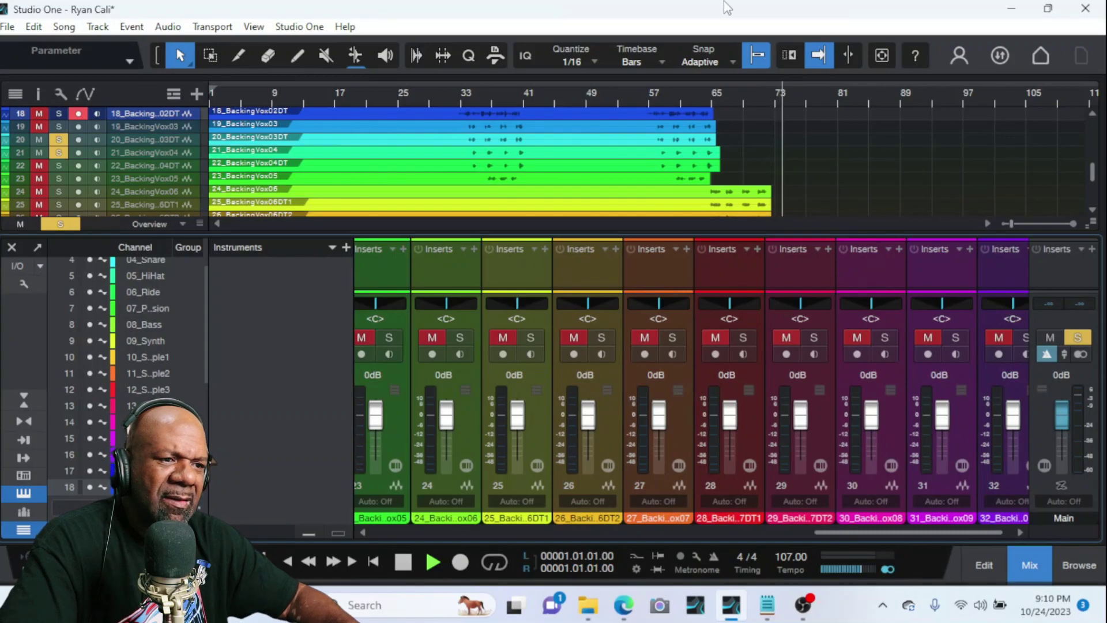
click(725, 90)
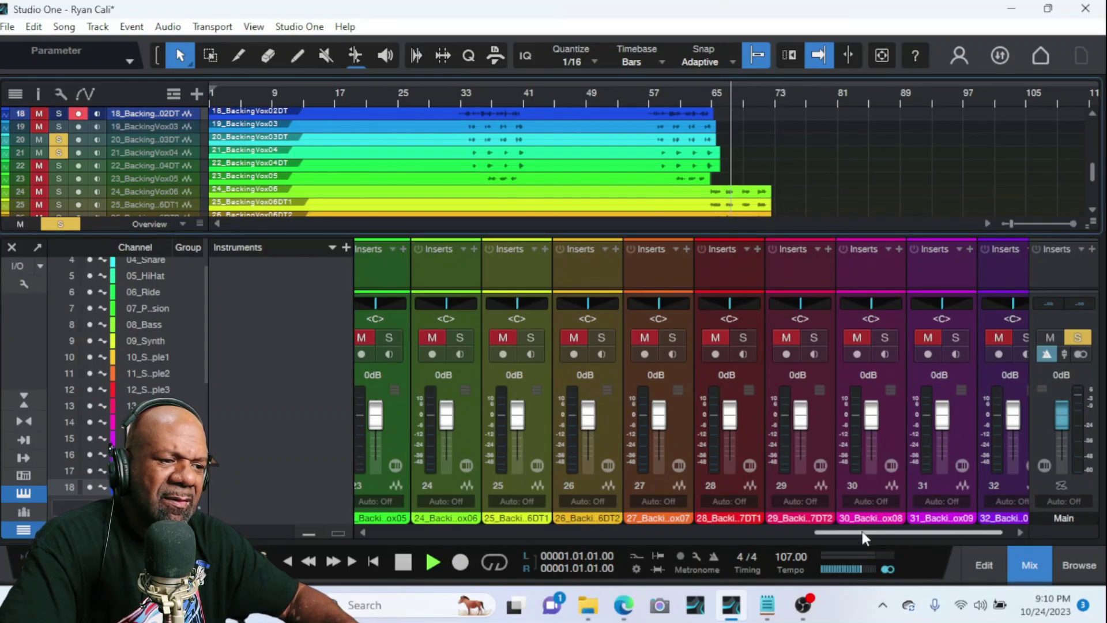
drag(863, 531, 868, 531)
click(1005, 338)
click(935, 338)
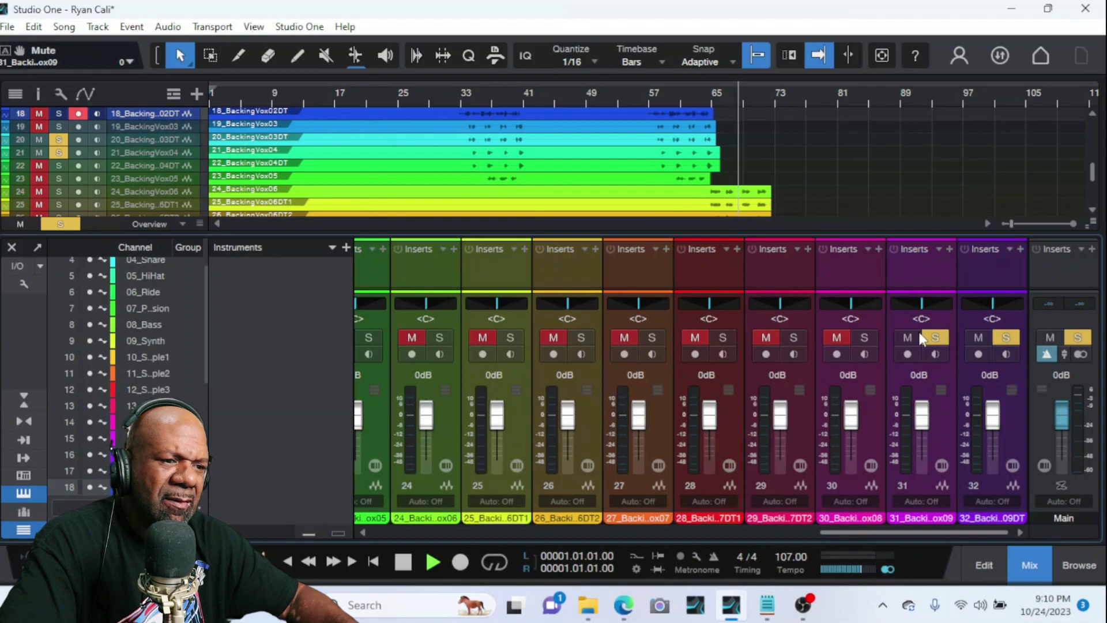
click(864, 338)
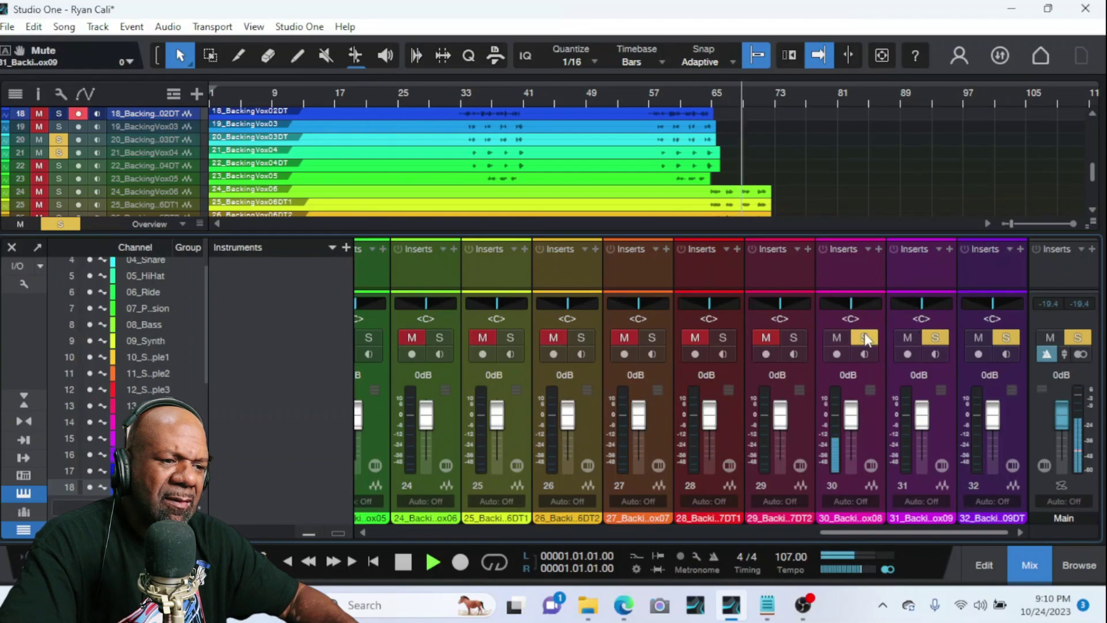
click(784, 326)
click(792, 338)
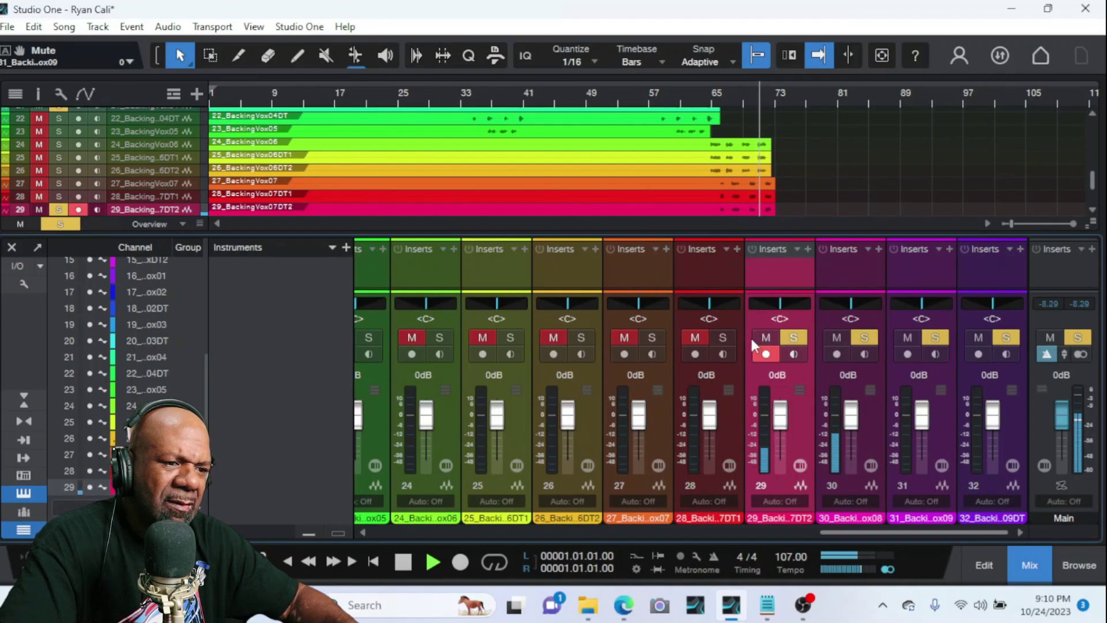
click(724, 338)
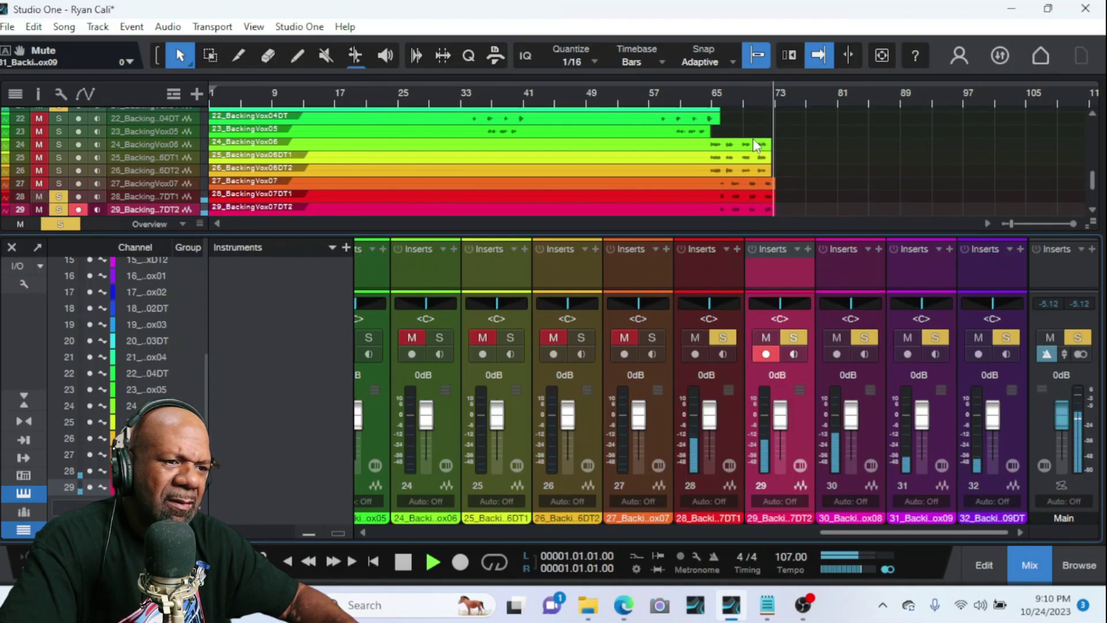
Play the soloed backing vocals from about bar 65 and look through the track arrangement while checking their levels.
click(713, 93)
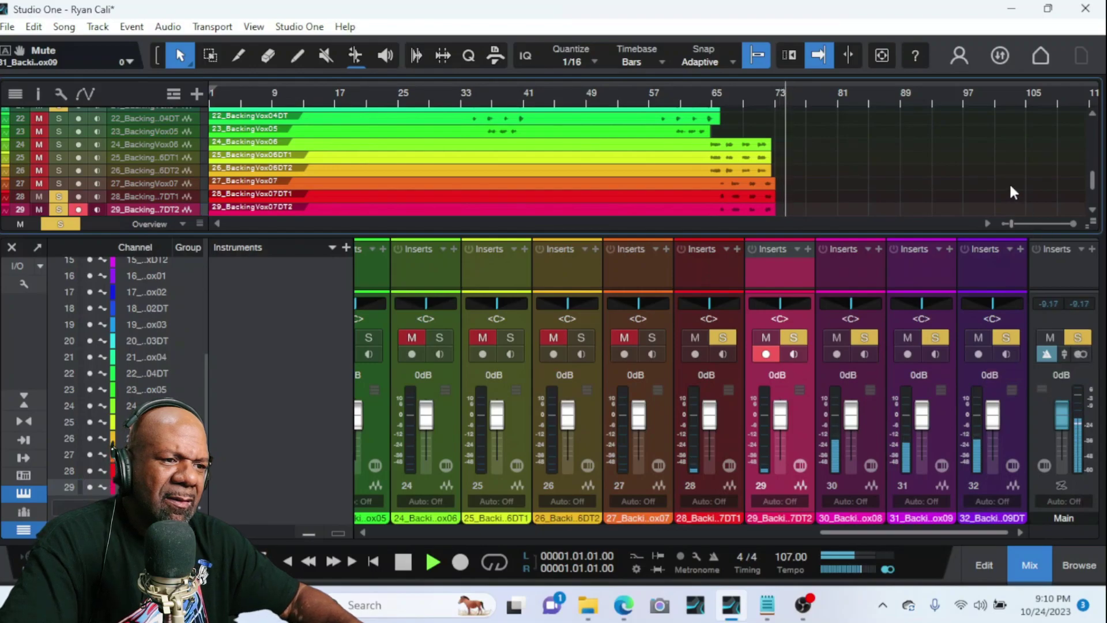
scroll(1010, 182, down, 3)
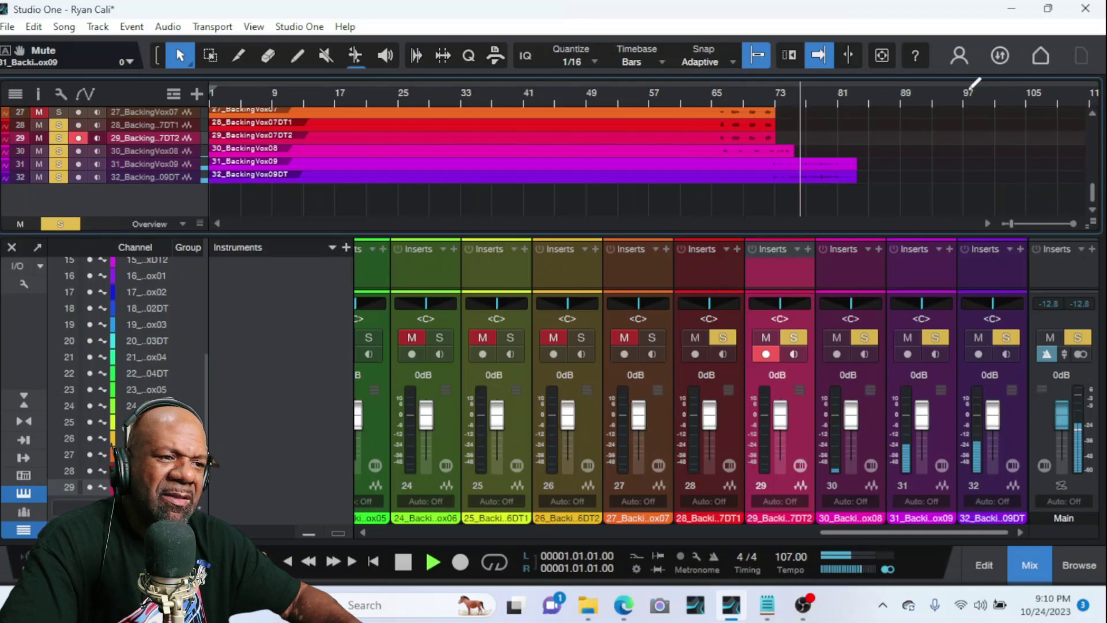
scroll(930, 192, up, 8)
scroll(937, 186, up, 8)
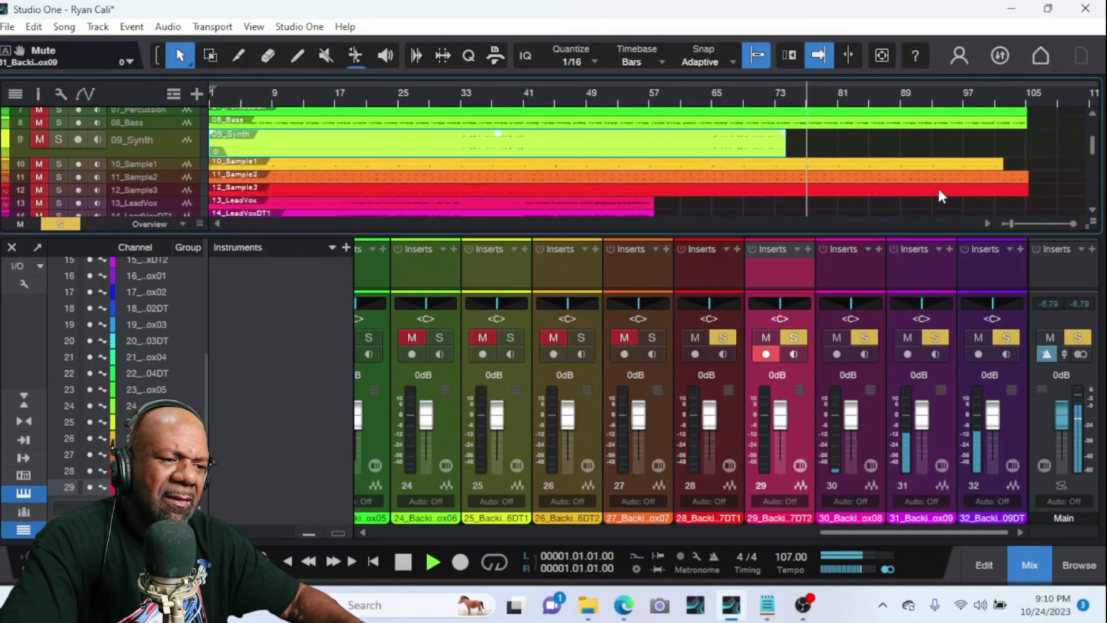
scroll(938, 186, down, 7)
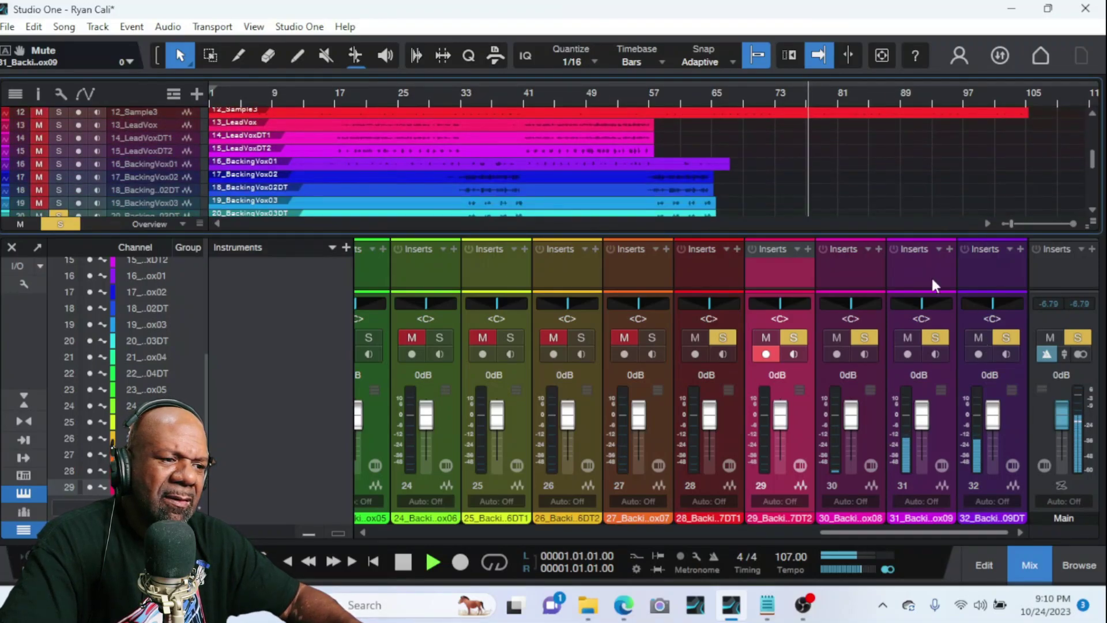
Clear all track solos, stop playback, and disarm recording on 29_BackingVox07DT2.
ctrl+click(1006, 338)
key(space)
click(766, 354)
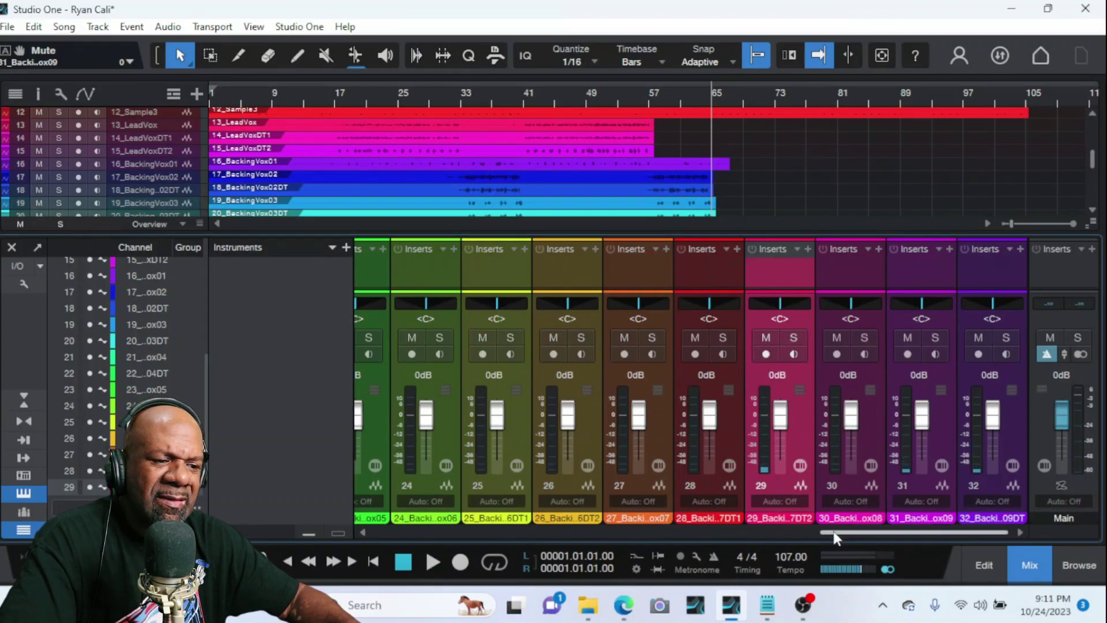
Return the mixer to the 01_Kick channel and hide the instrument rack and channel list.
drag(833, 532, 299, 535)
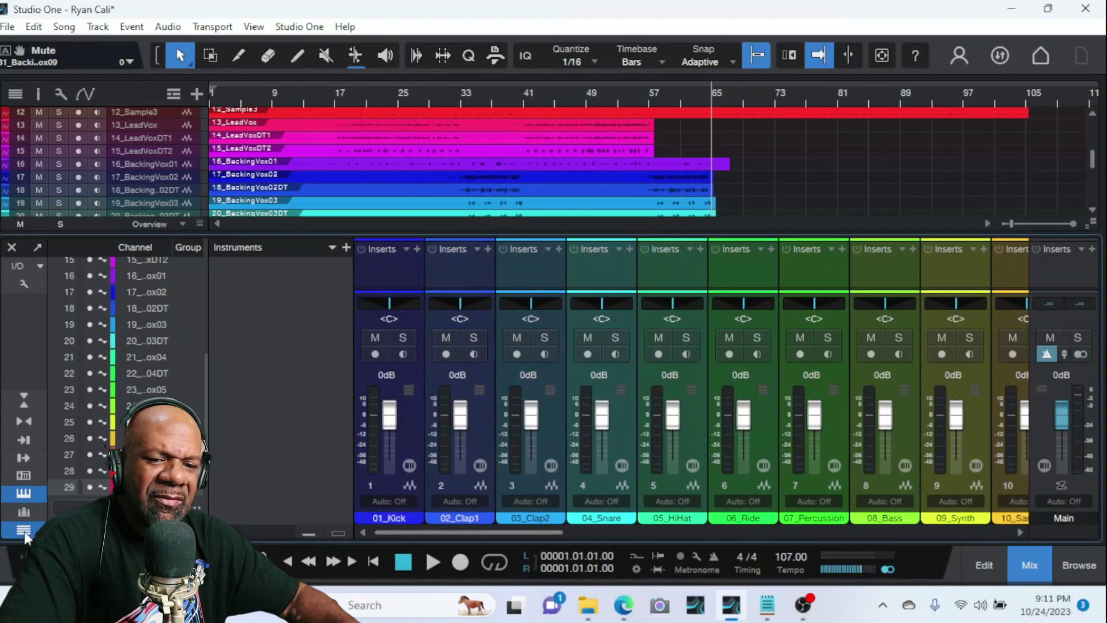
click(23, 493)
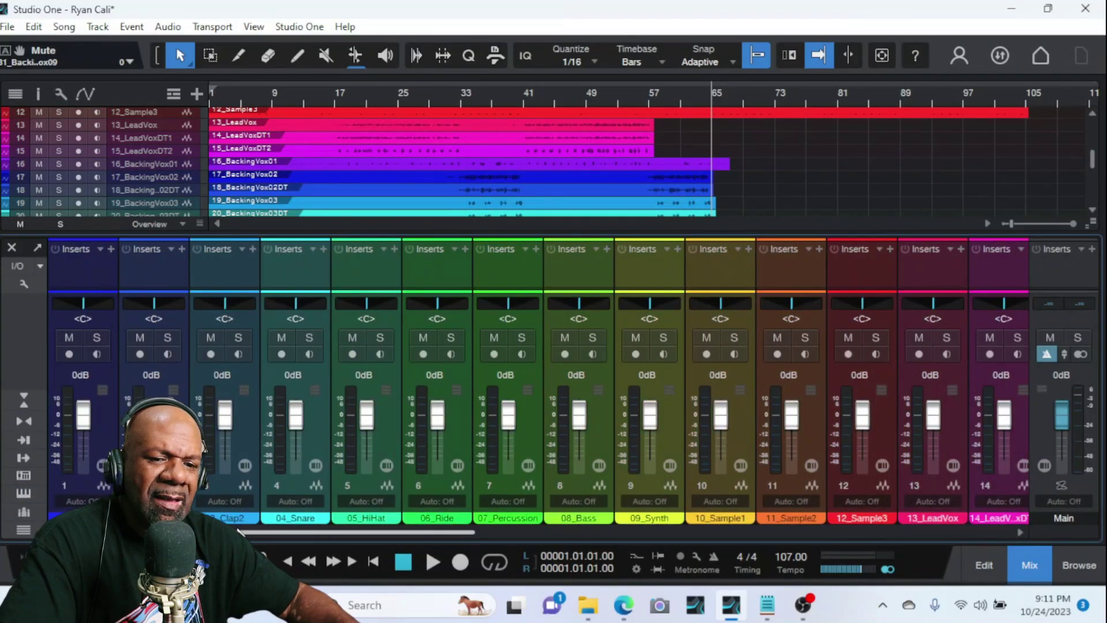